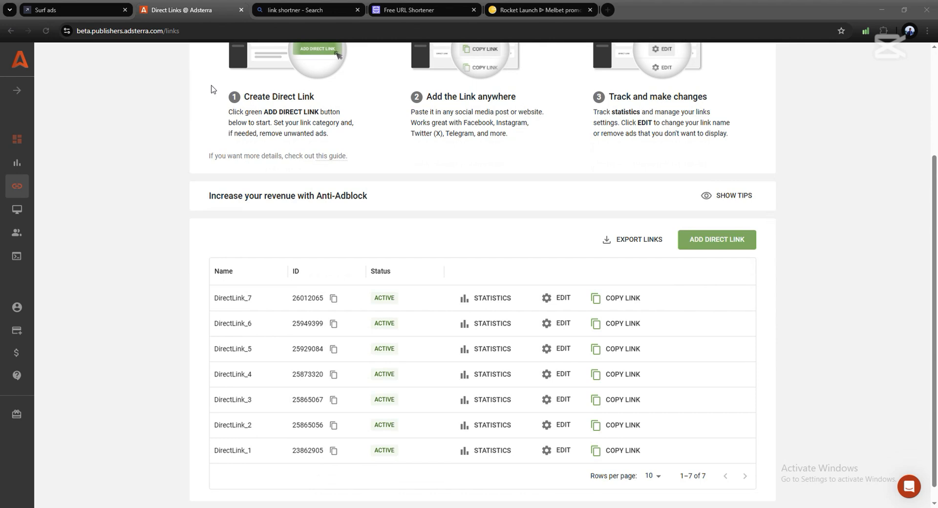
Step: Look over the Adsterra direct links, the adBTC surf page and the shortened link on the Linkbreakers page
scroll(212, 89, "down", 1)
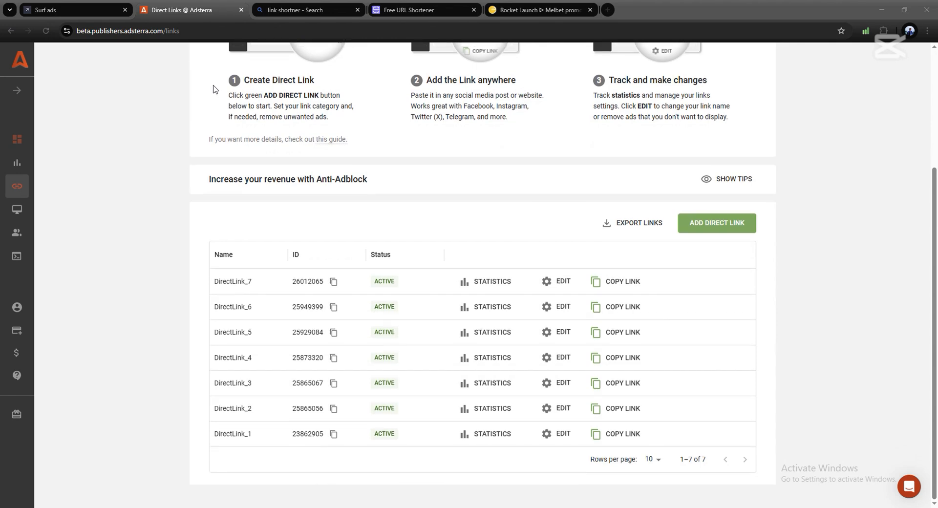
left_click(74, 10)
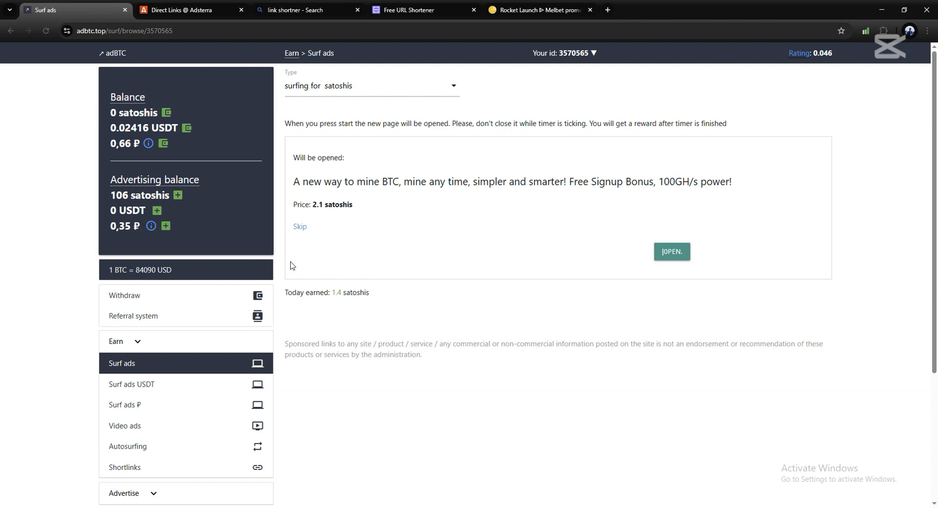
left_click(166, 7)
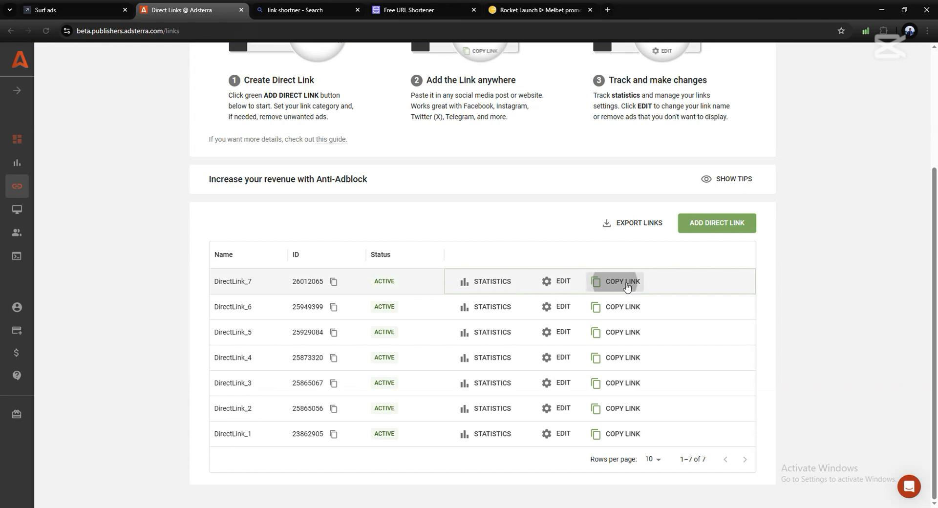
left_click(306, 13)
left_click(416, 10)
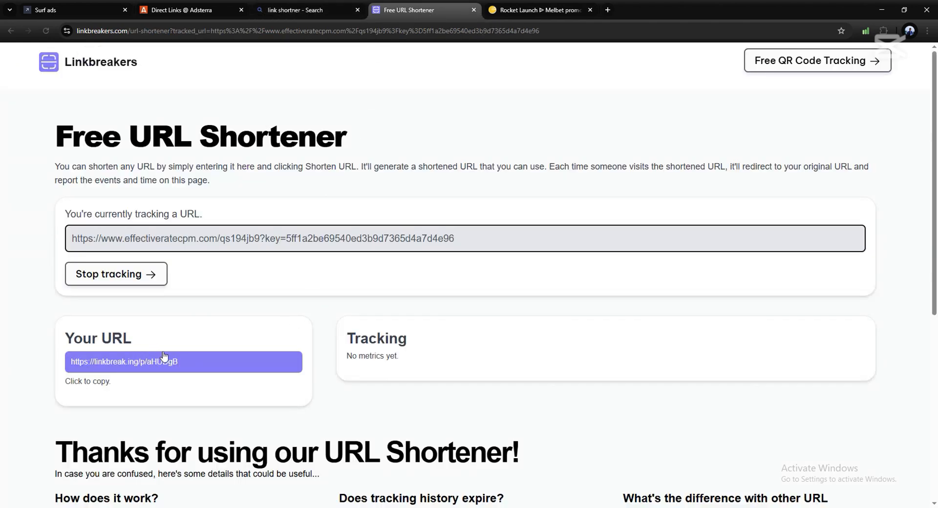
Step: Switch to adBTC, open the surf ads paying satoshis and submit the Turnstile verification
left_click(78, 9)
scroll(49, 183, "down", 3)
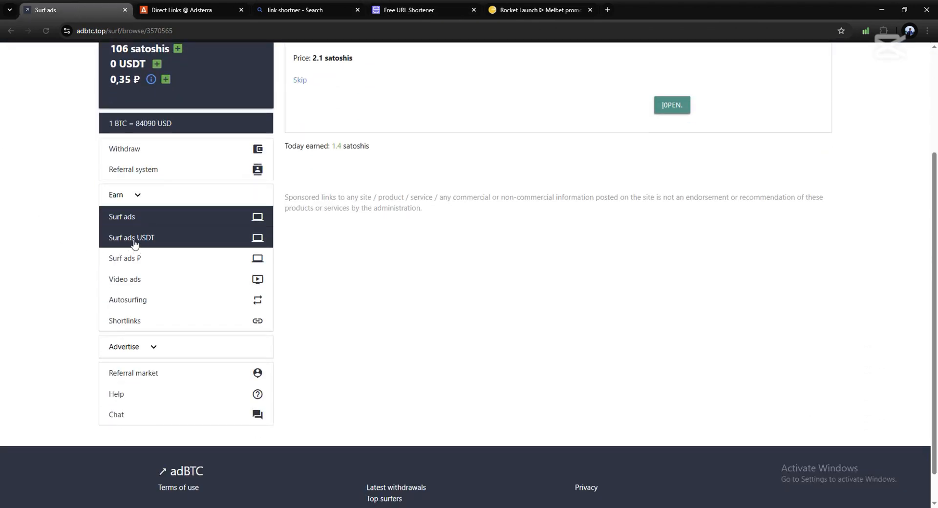
scroll(149, 230, "up", 3)
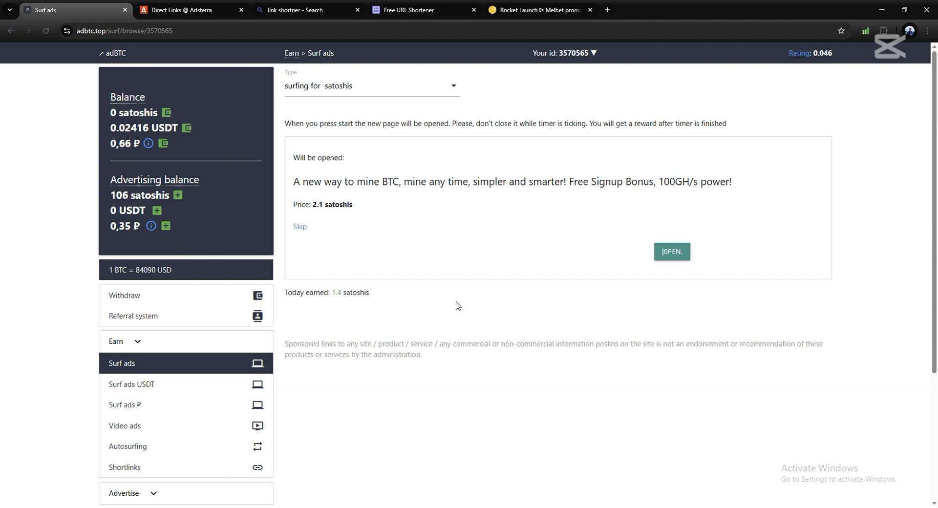
left_click(139, 361)
scroll(139, 288, "down", 2)
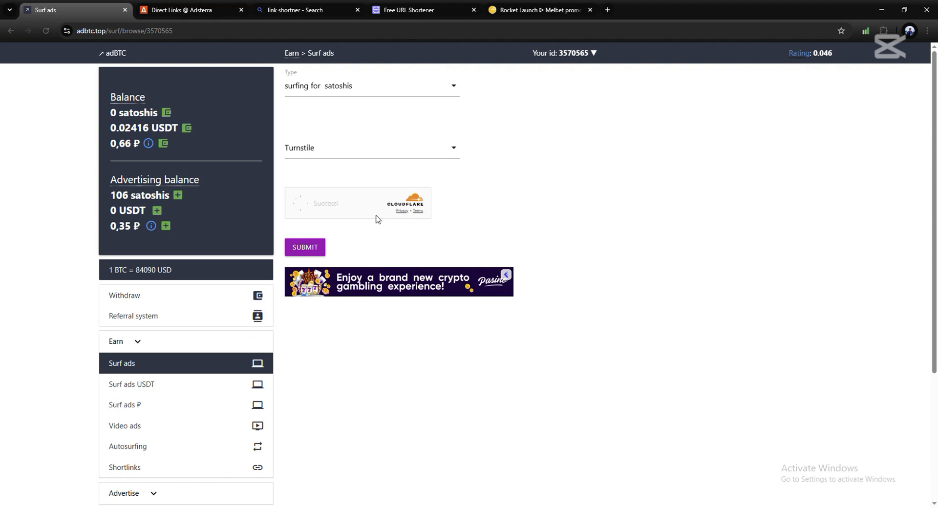
left_click(308, 248)
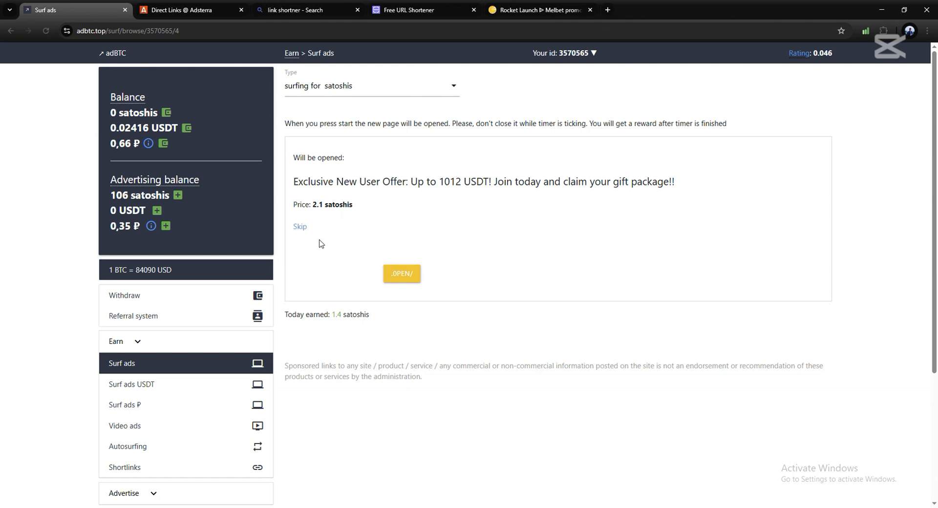
Step: Open the "Exclusive New User Offer" surf ad and return to adBTC once its timer has run out
left_click(411, 274)
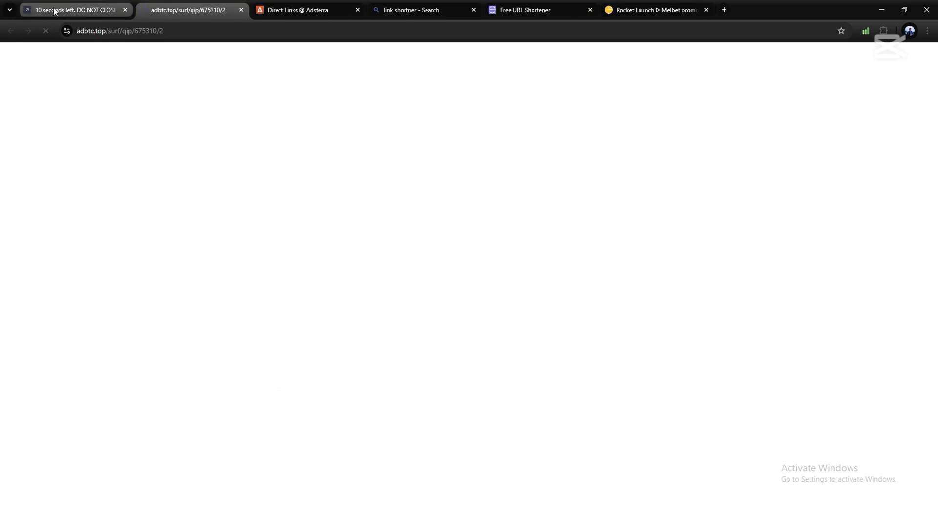
mouse_move(40, 11)
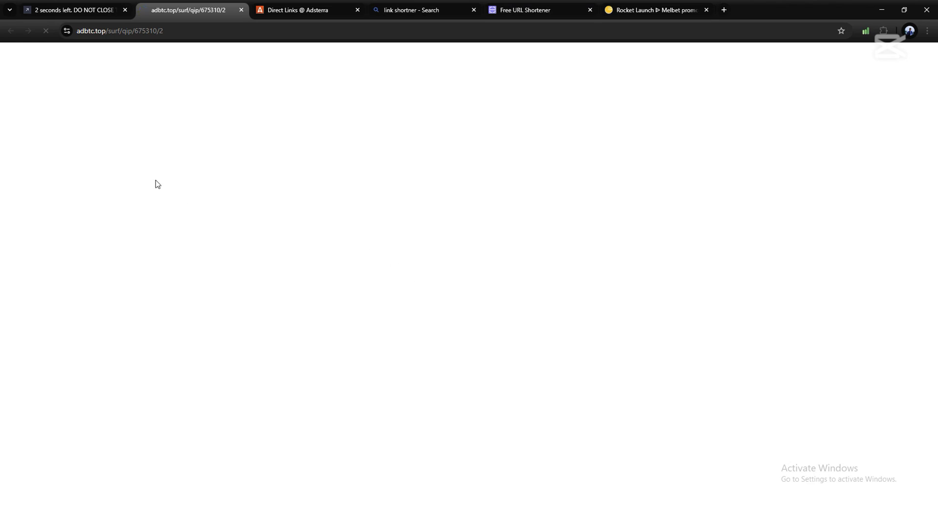
left_click(72, 11)
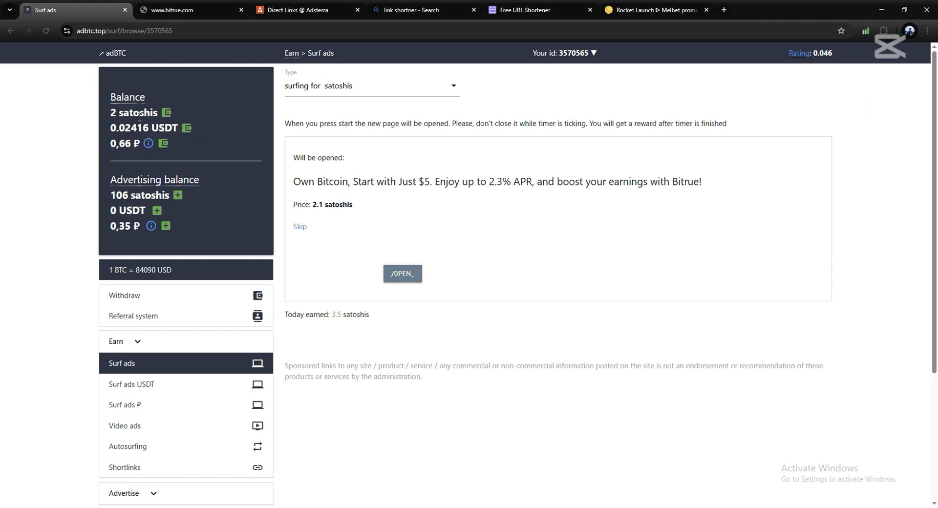
Step: Move 2 satoshis from the main balance to the advertising balance
left_click(179, 196)
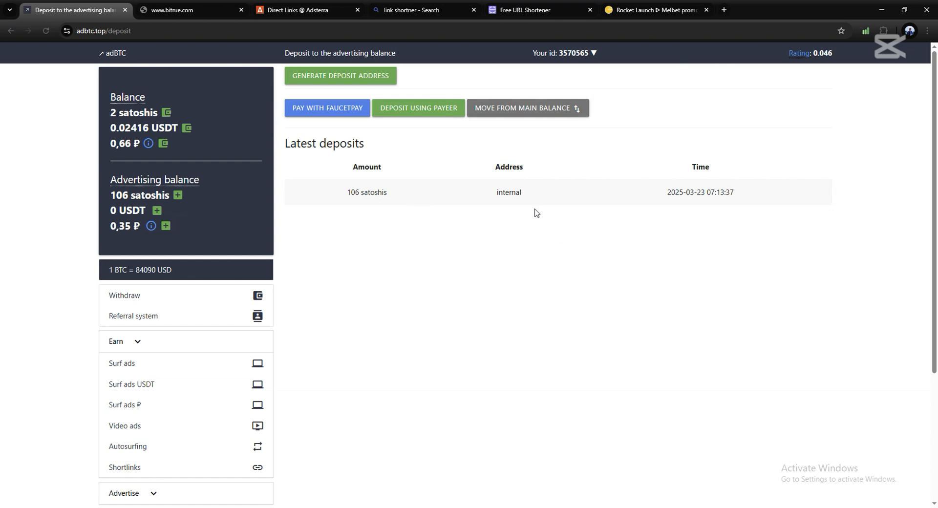
left_click(541, 108)
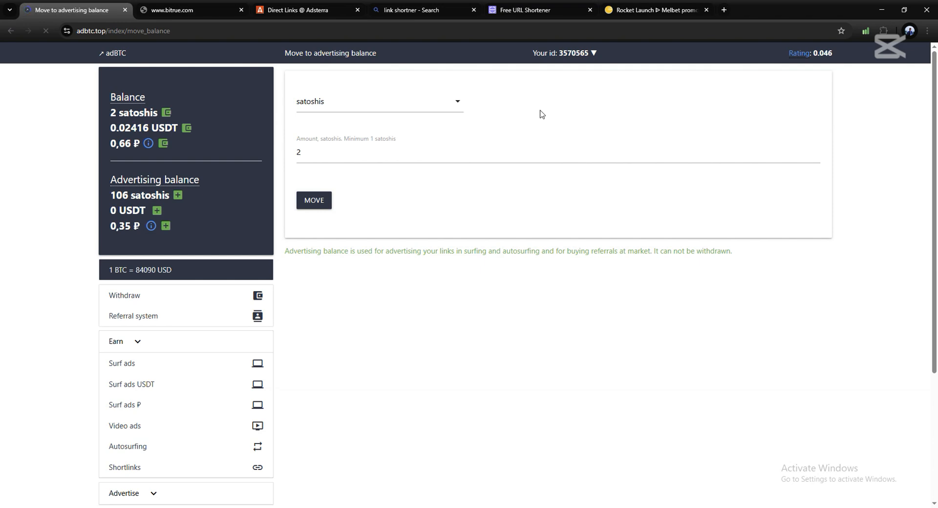
left_click(379, 109)
left_click(380, 109)
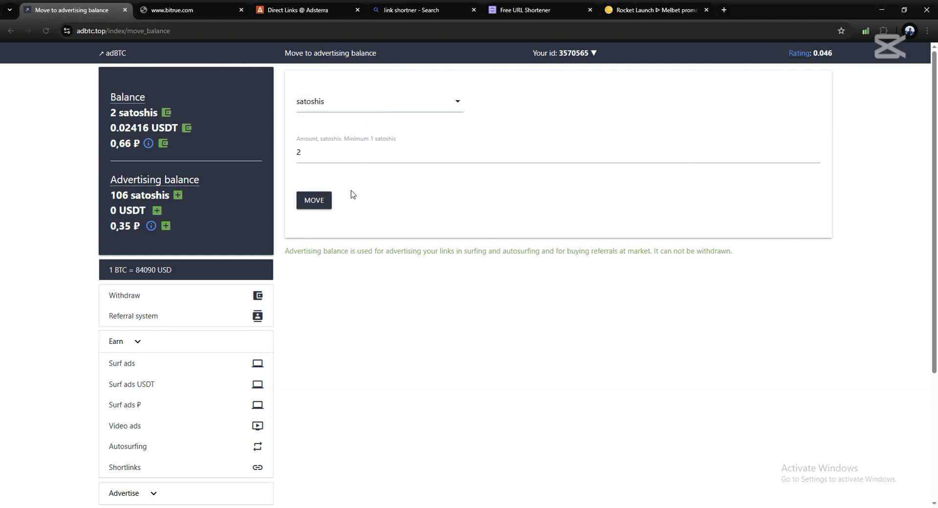
left_click(321, 205)
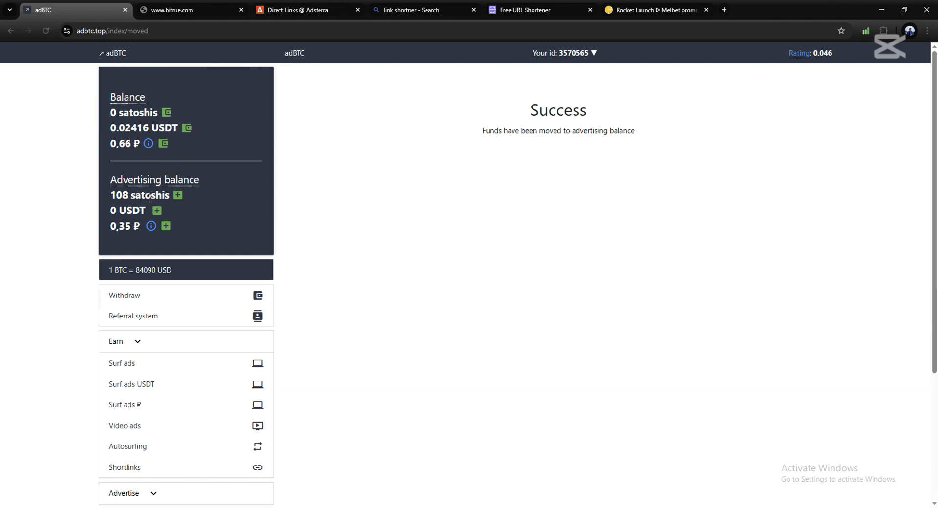
Step: Start creating a new surfing ad in the advertiser's Surf ads section for satoshis
scroll(153, 217, "down", 1)
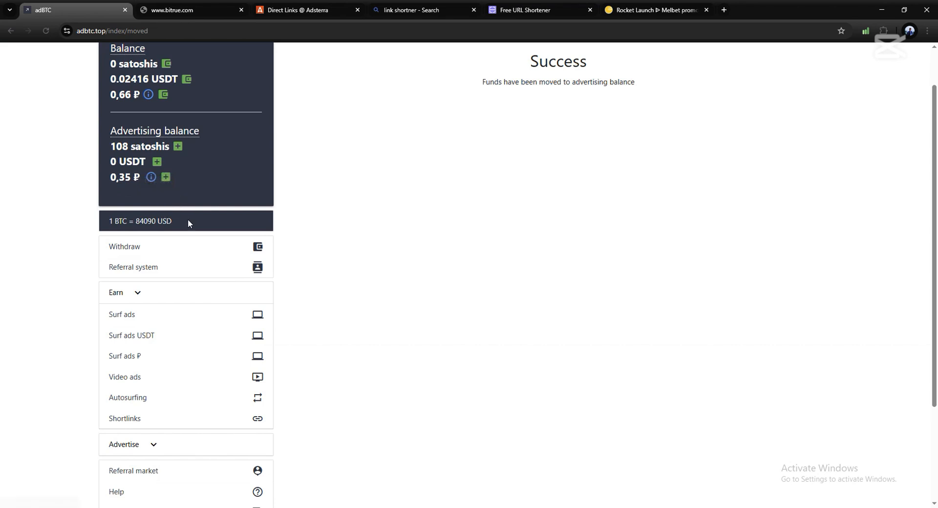
scroll(181, 223, "down", 1)
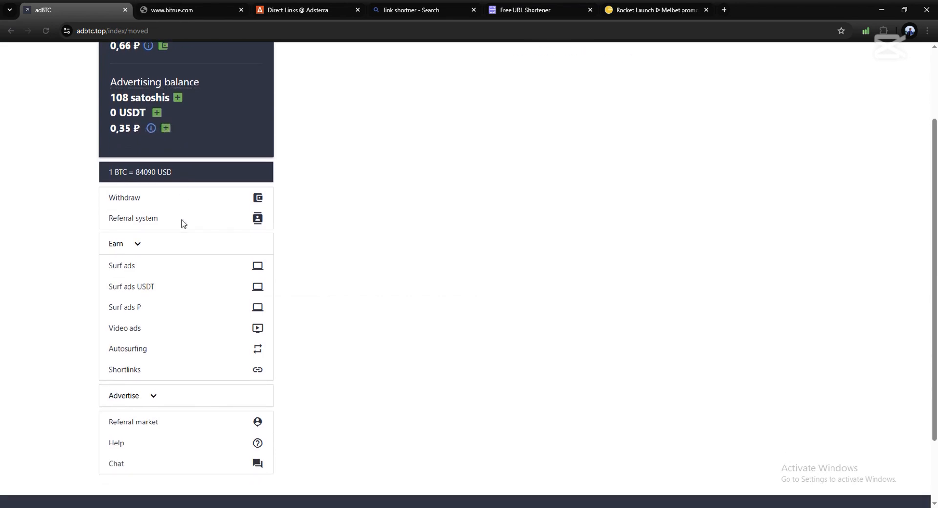
scroll(185, 205, "down", 1)
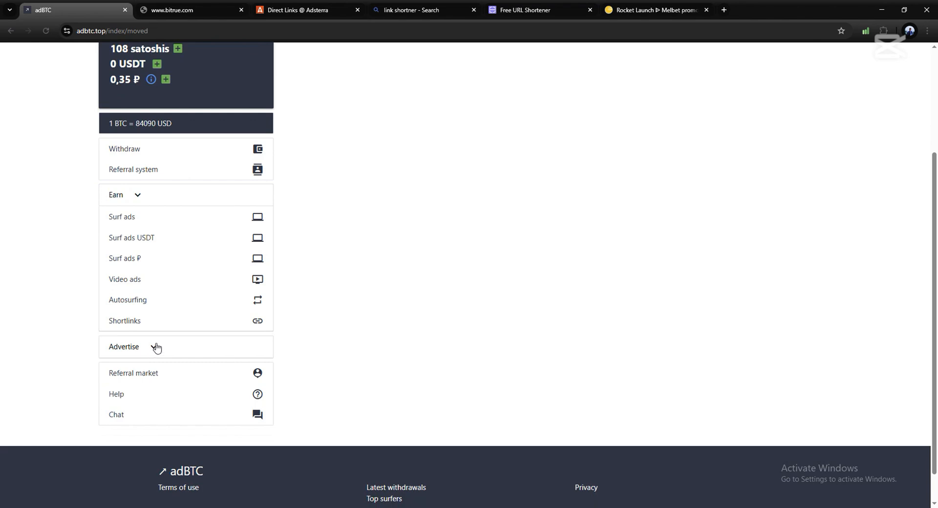
left_click(156, 348)
scroll(161, 342, "down", 2)
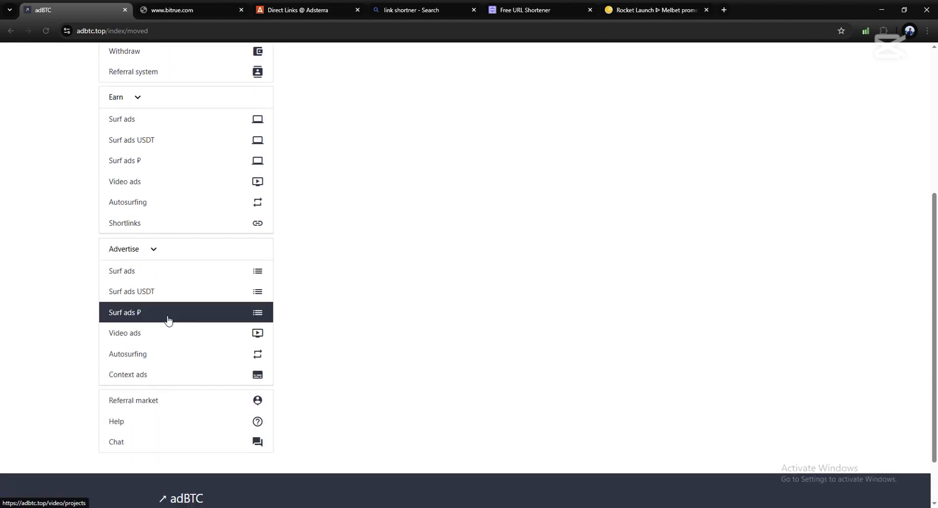
left_click(147, 276)
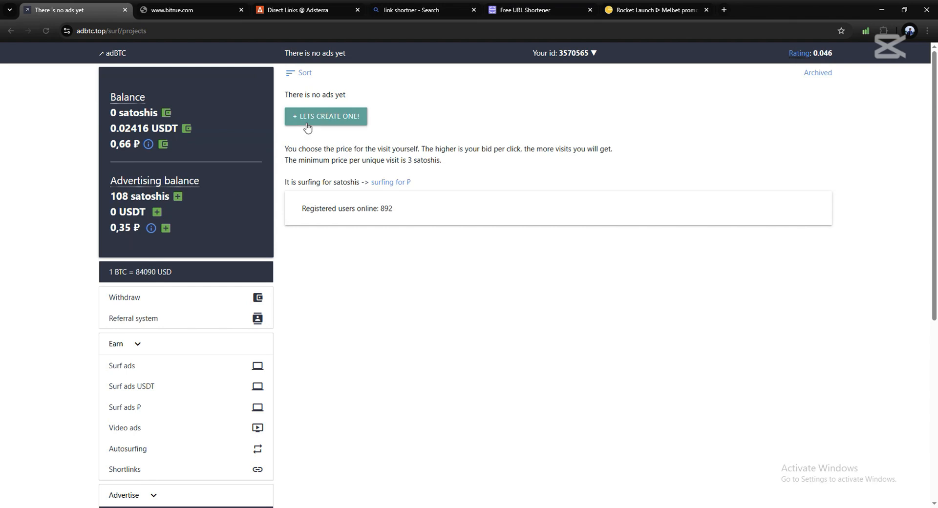
left_click(308, 122)
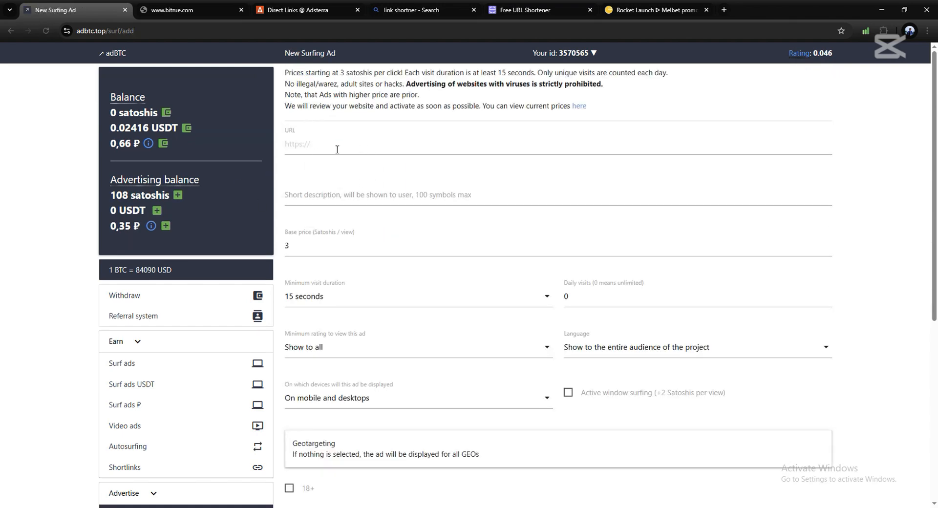
left_click(336, 147)
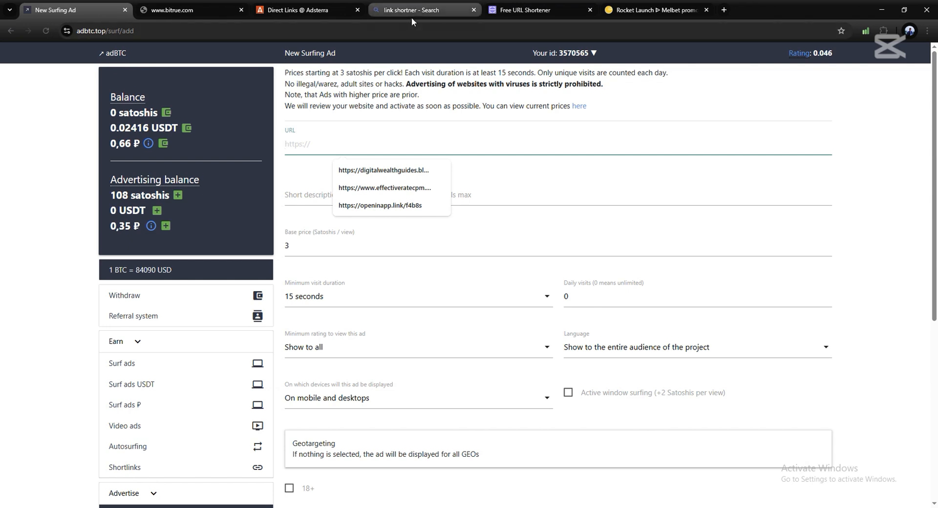
left_click(310, 13)
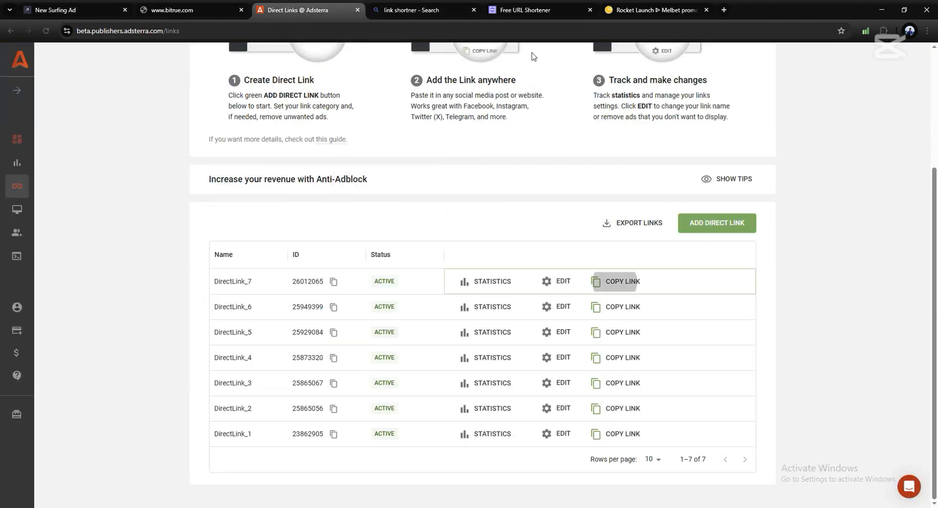
left_click(523, 11)
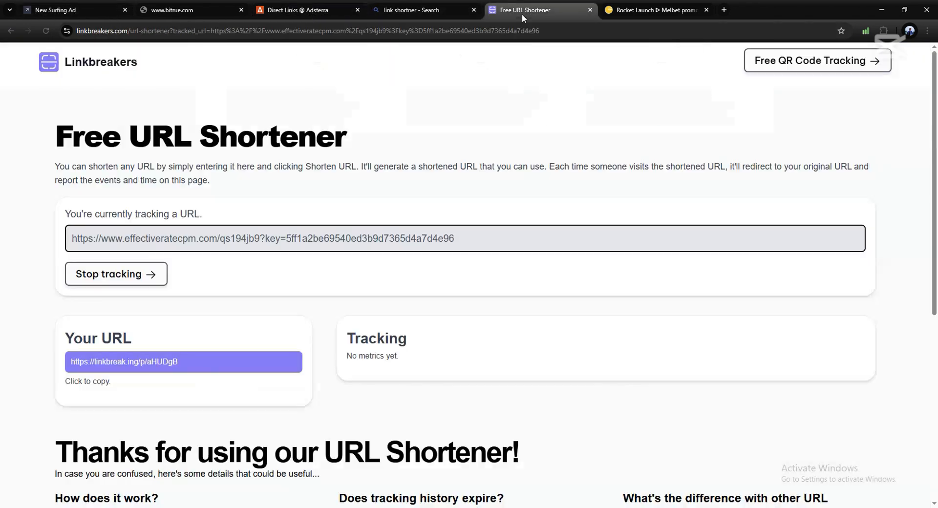
left_click(178, 364)
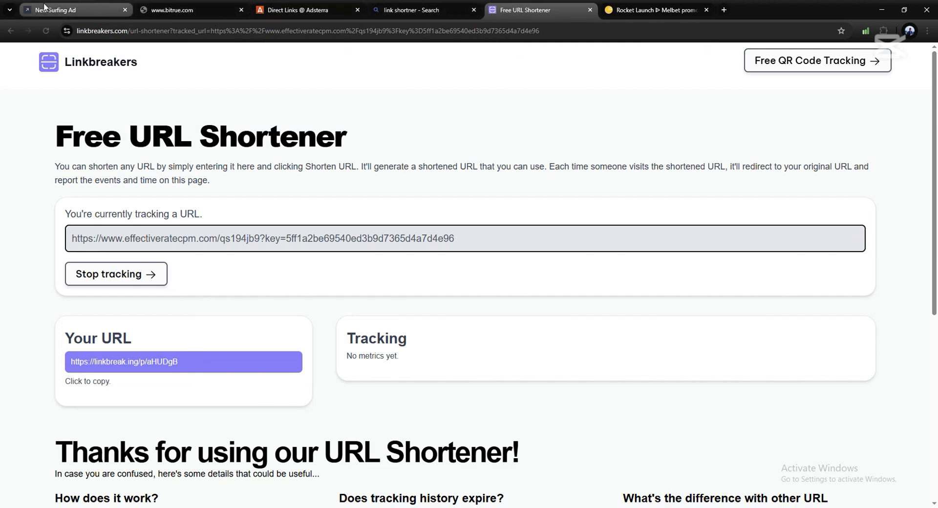
left_click(103, 15)
right_click(326, 143)
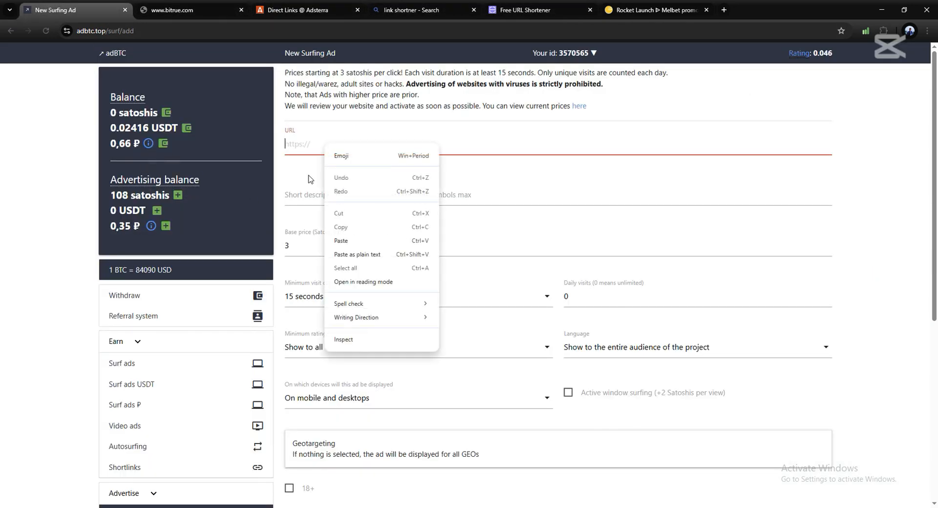
left_click(354, 244)
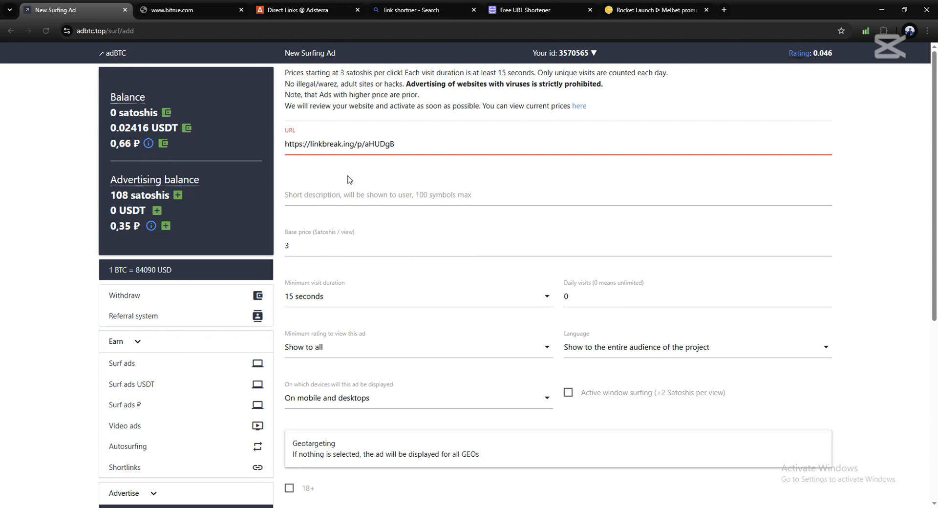
Step: Enter "EARN 100$ BY sign up" as the ad's short description
left_click(363, 201)
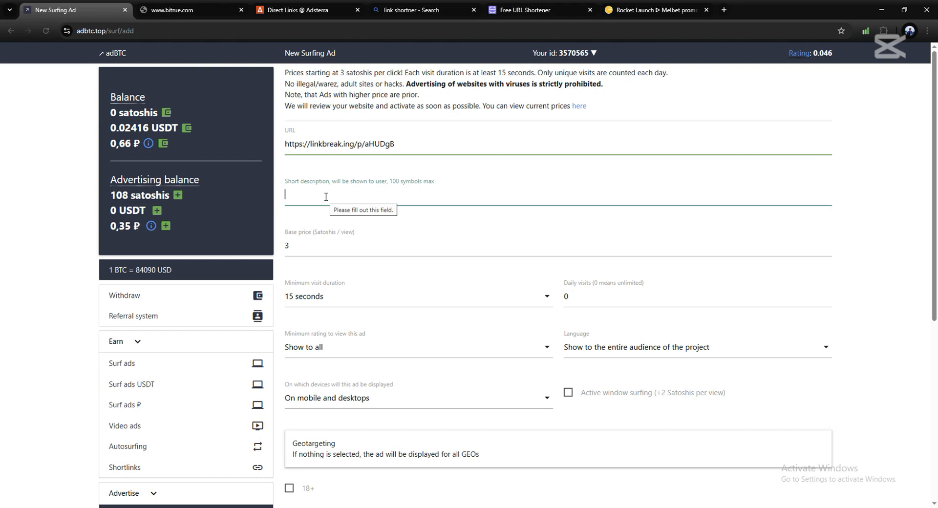
type("EARN")
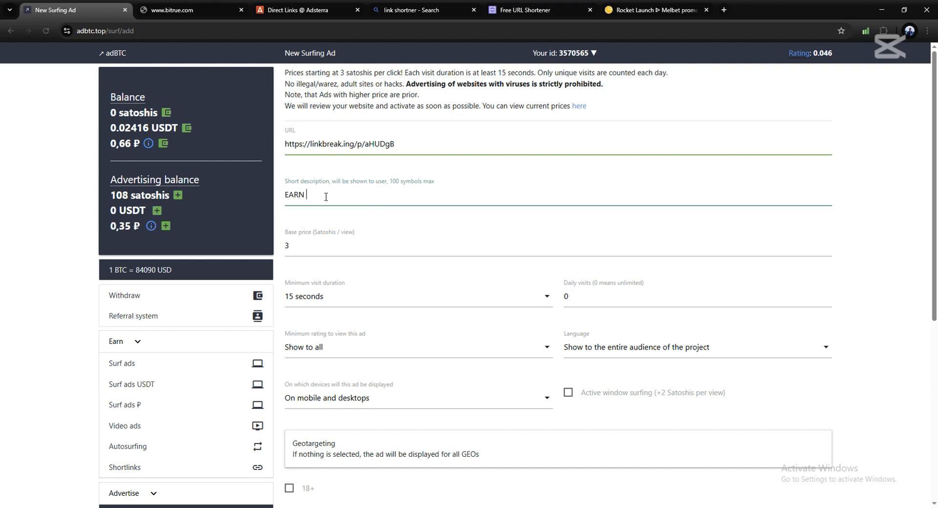
type(" 100$ BY sign up")
Step: Review the new ad's base price, daily visits and minimum rating options
left_click(342, 246)
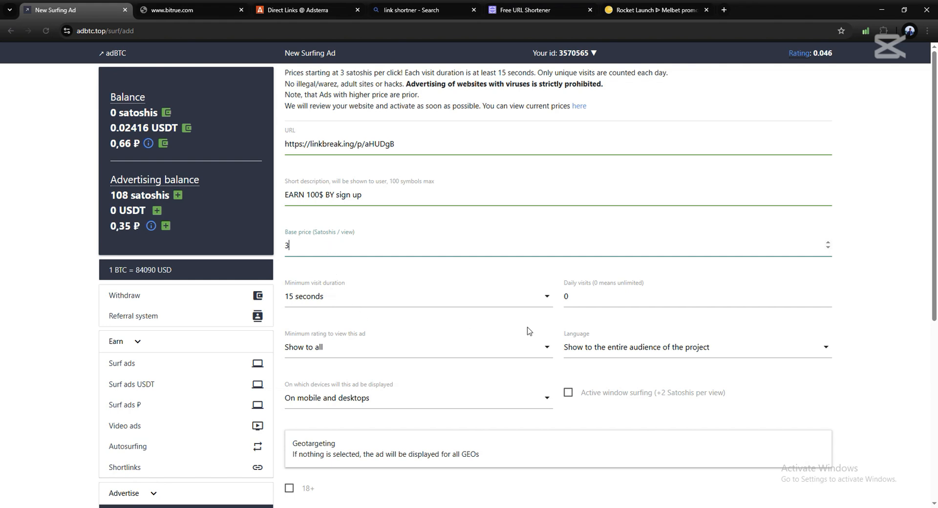
scroll(603, 301, "down", 1)
left_click(597, 254)
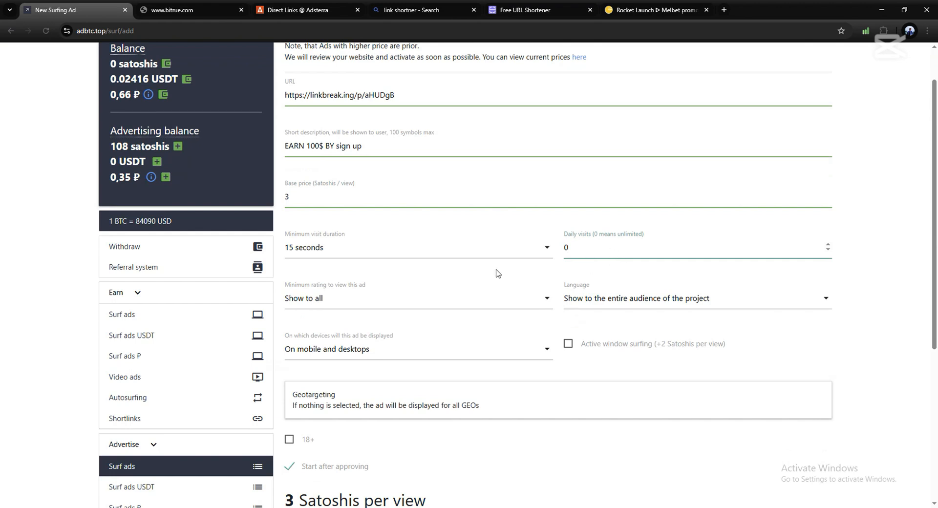
scroll(496, 272, "up", 1)
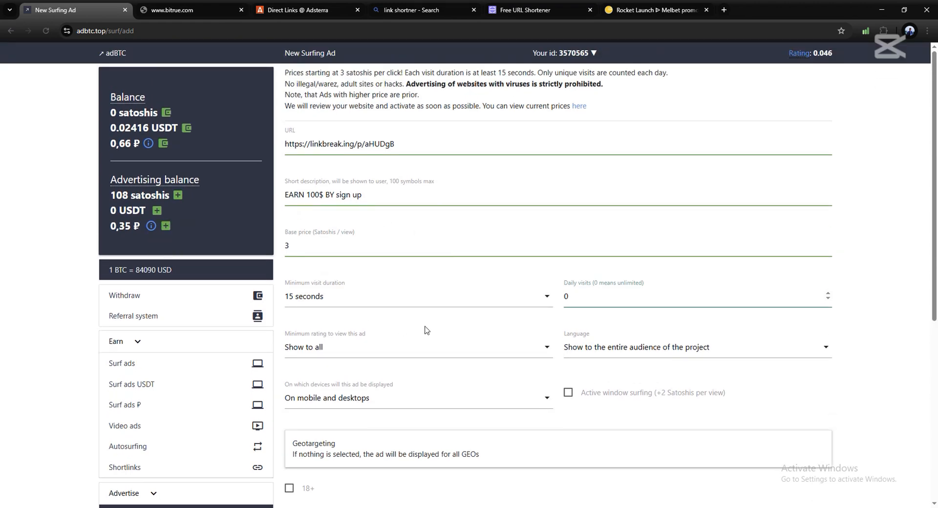
scroll(446, 335, "down", 1)
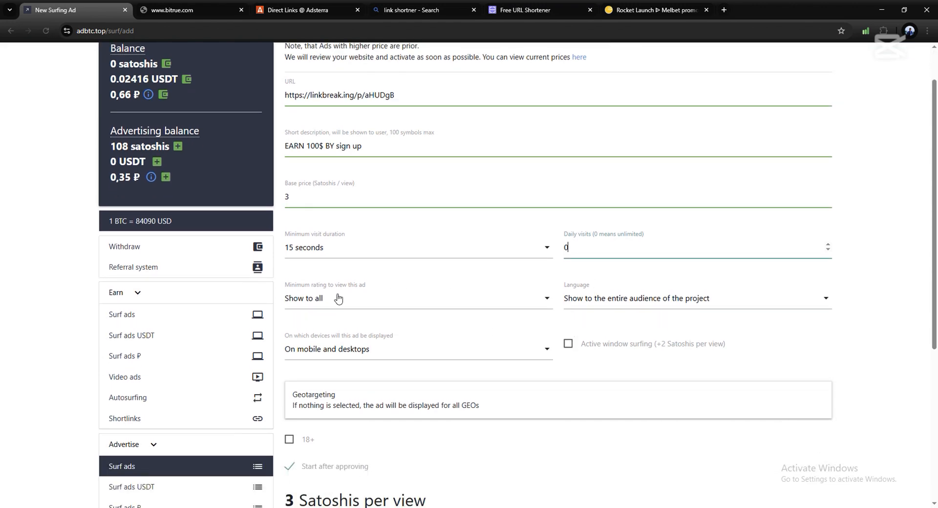
left_click(356, 303)
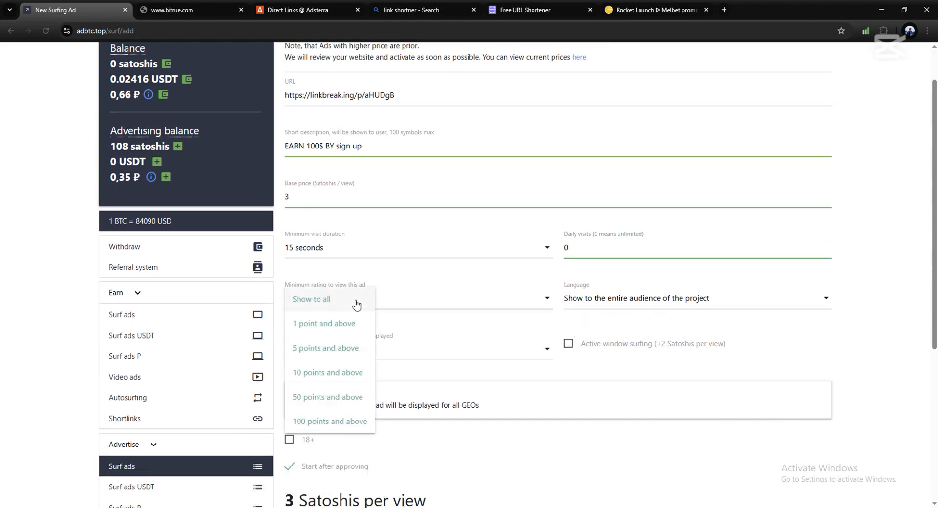
scroll(356, 325, "down", 1)
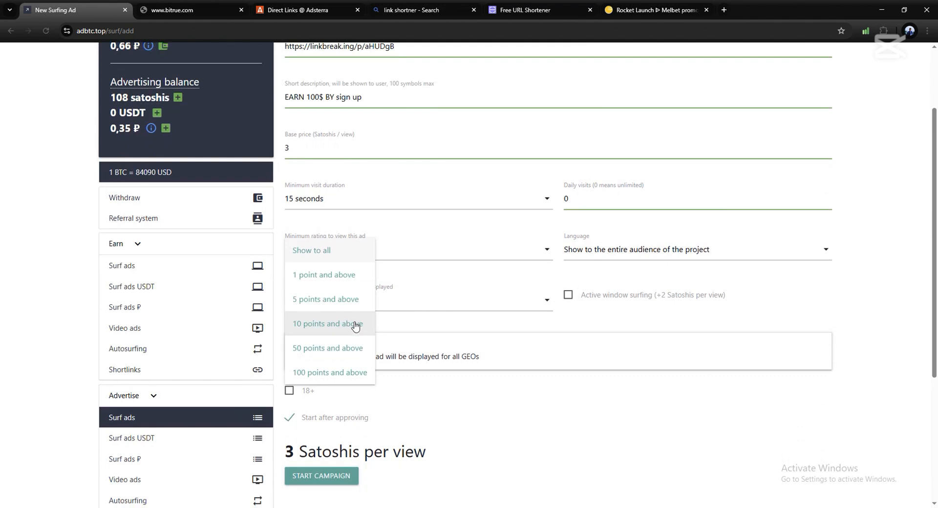
left_click(526, 419)
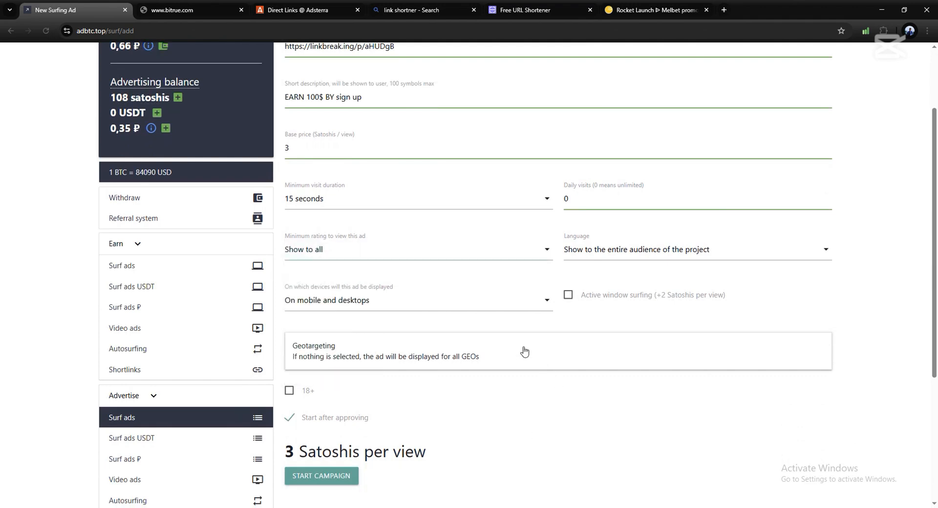
Step: Set the new ad to be displayed only on mobile devices
left_click(391, 308)
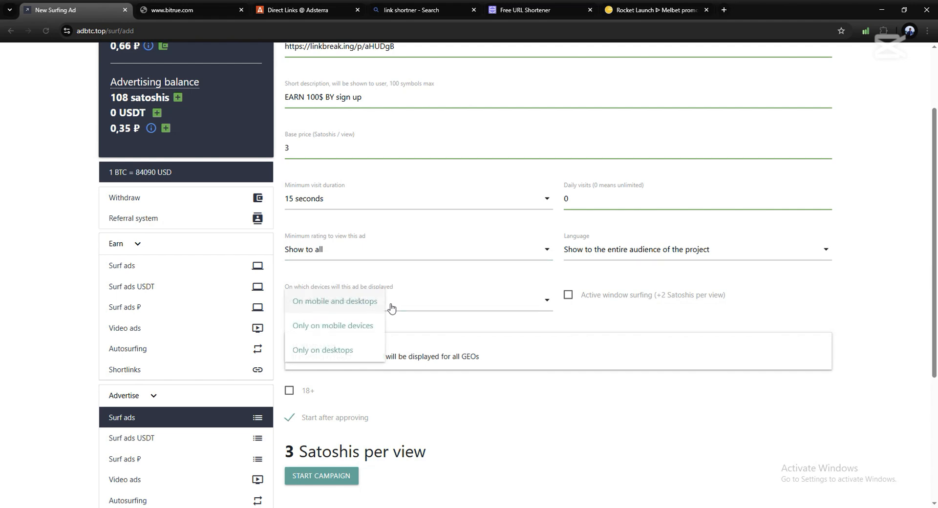
left_click(371, 331)
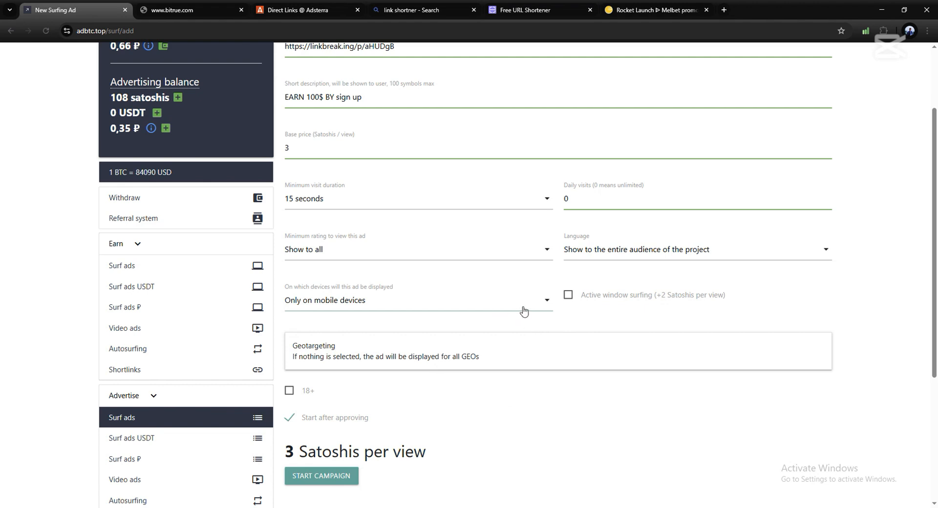
scroll(524, 311, "down", 1)
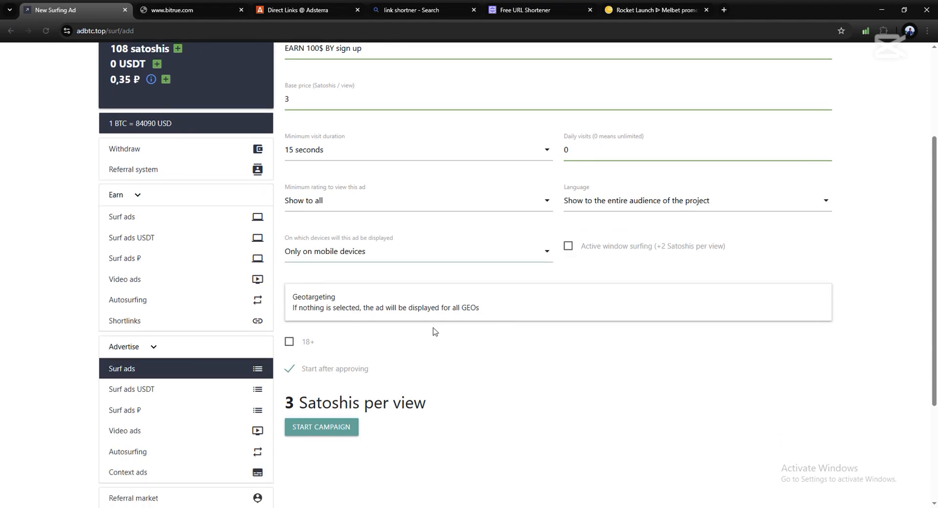
left_click(576, 249)
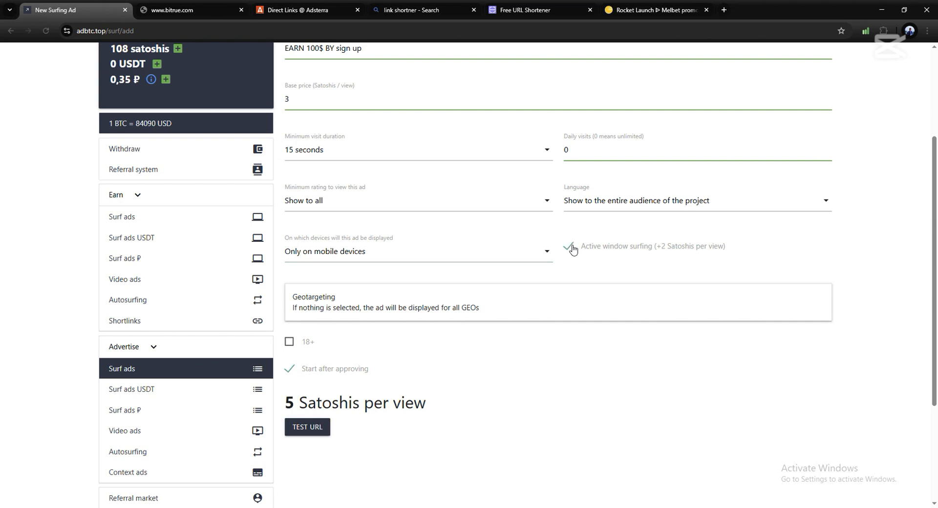
left_click(574, 250)
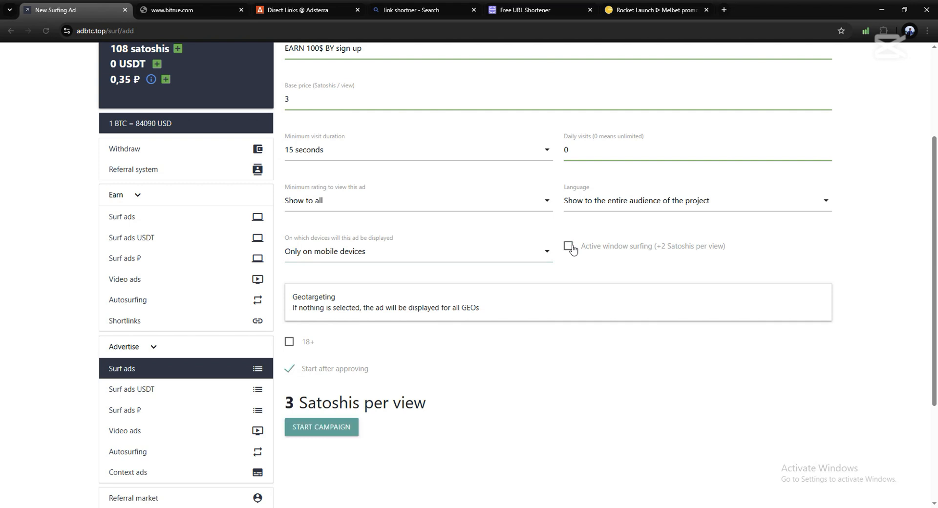
left_click(572, 250)
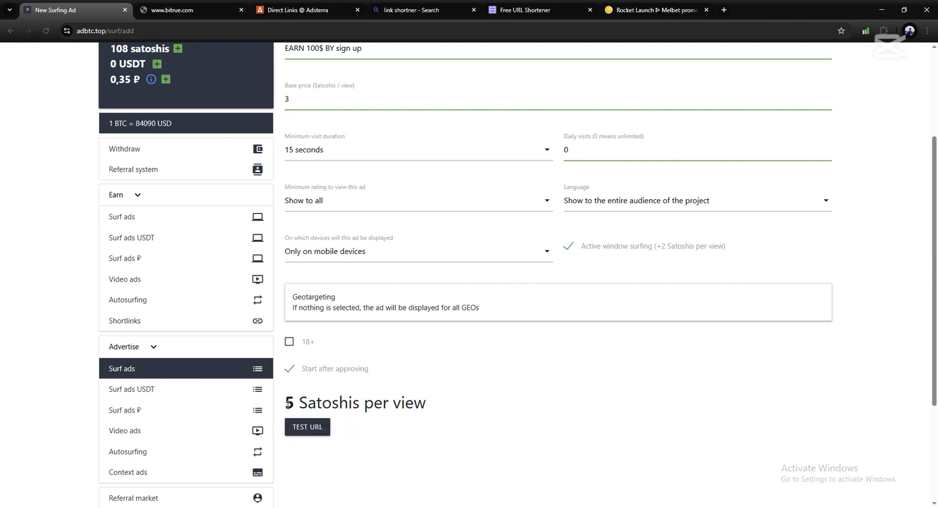
left_click(571, 250)
scroll(351, 335, "down", 1)
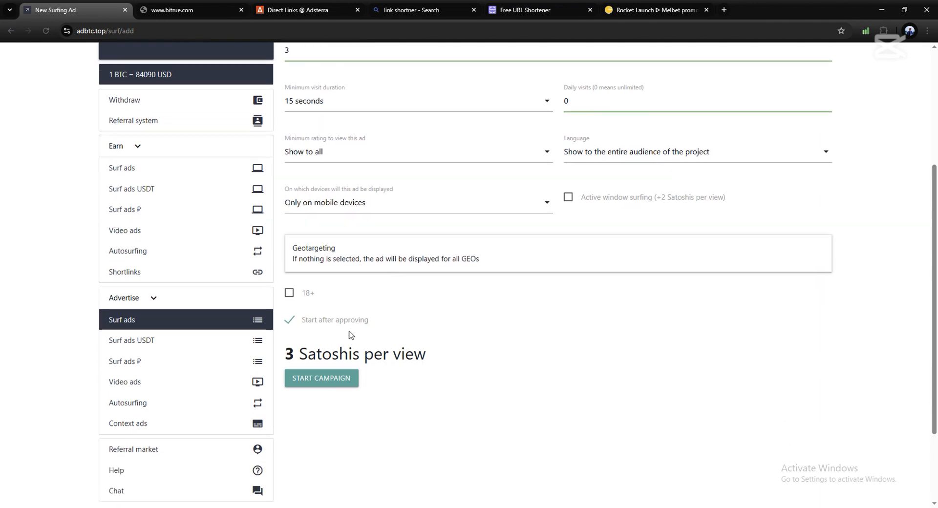
scroll(351, 336, "up", 1)
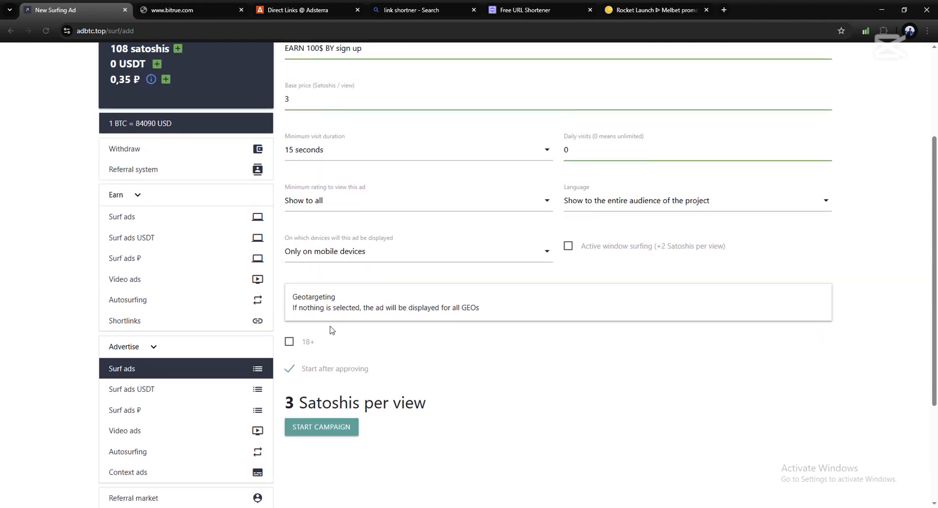
left_click(295, 342)
left_click(291, 343)
Step: Check over the completed surfing ad form and start the campaign
scroll(406, 357, "up", 3)
scroll(408, 360, "down", 5)
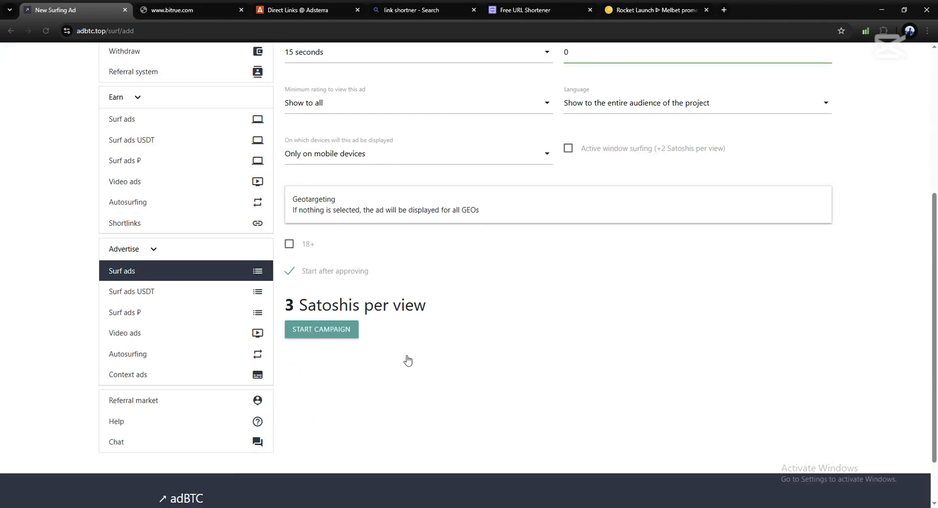
scroll(467, 328, "up", 4)
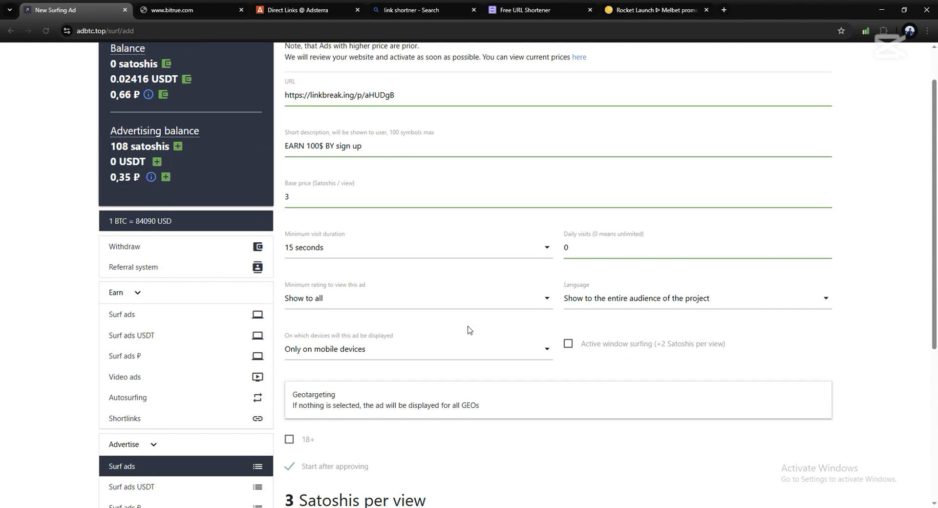
scroll(440, 322, "up", 1)
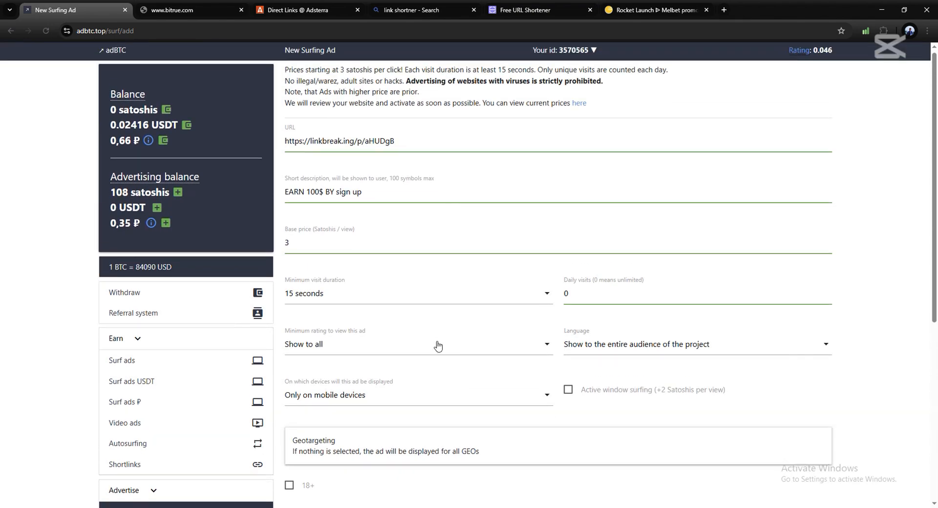
scroll(433, 342, "down", 6)
left_click(328, 286)
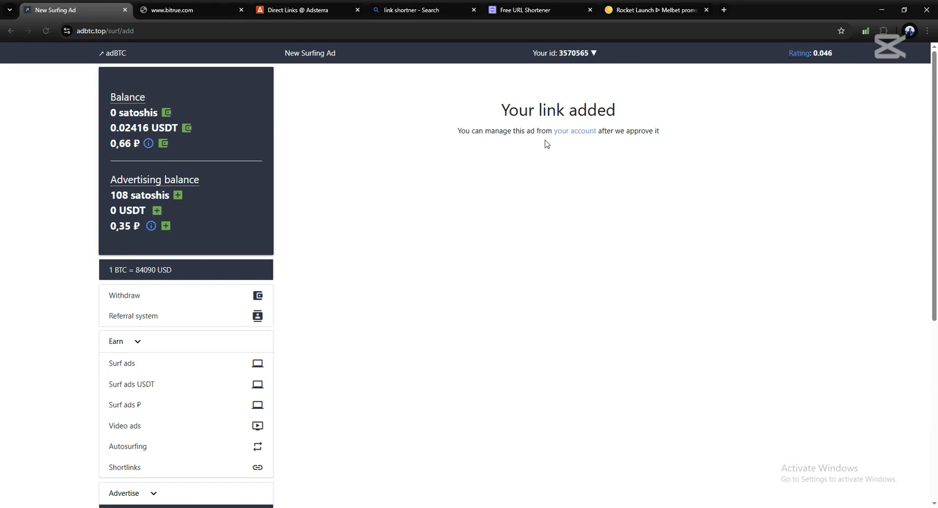
Step: Open the account's surfing ads list, view the new ad's statistics and return to the list
left_click(572, 136)
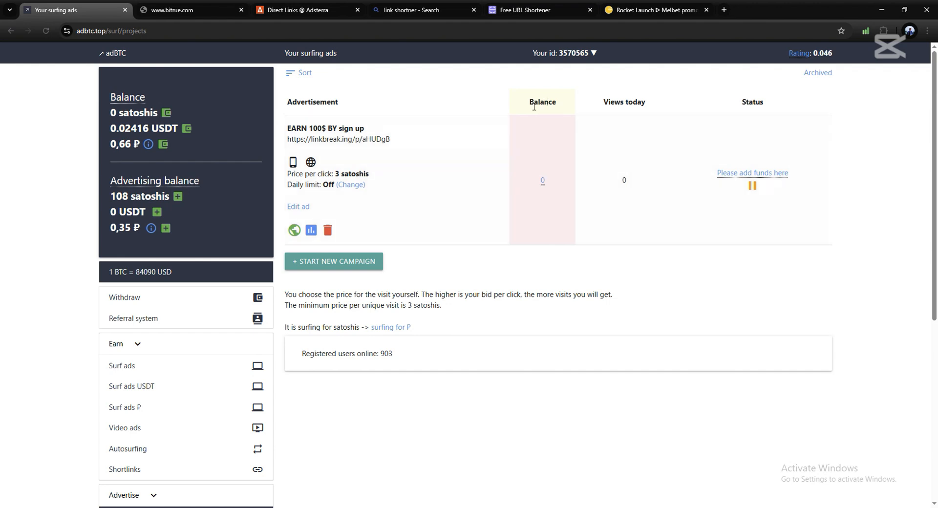
left_click(309, 231)
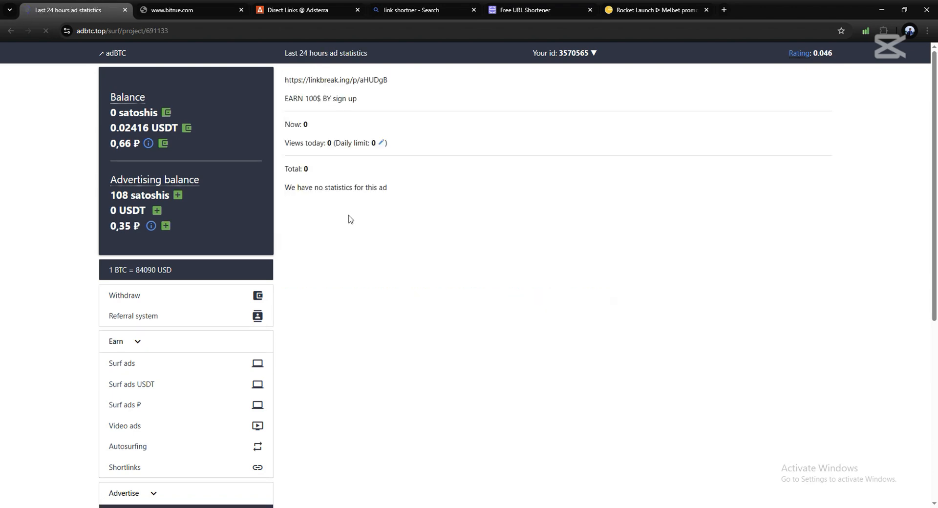
left_click(11, 32)
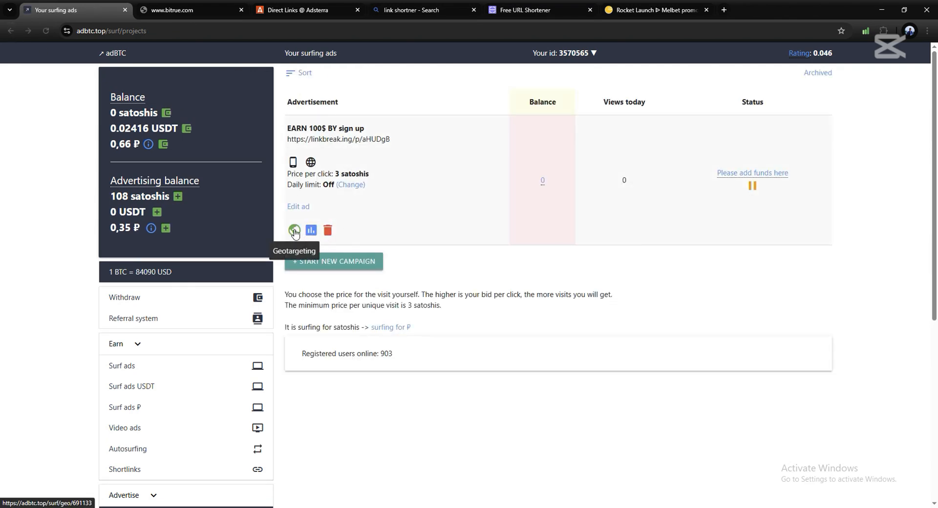
Step: Set the new ad's geotargeting to Canada, Australia, United Kingdom, Germany and USA
left_click(294, 231)
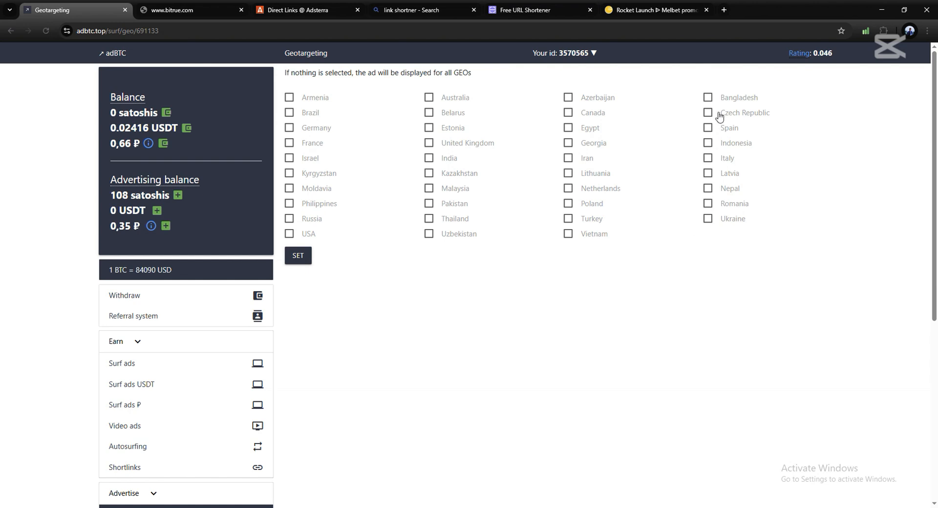
left_click(583, 115)
left_click(449, 100)
left_click(456, 148)
left_click(318, 129)
left_click(290, 234)
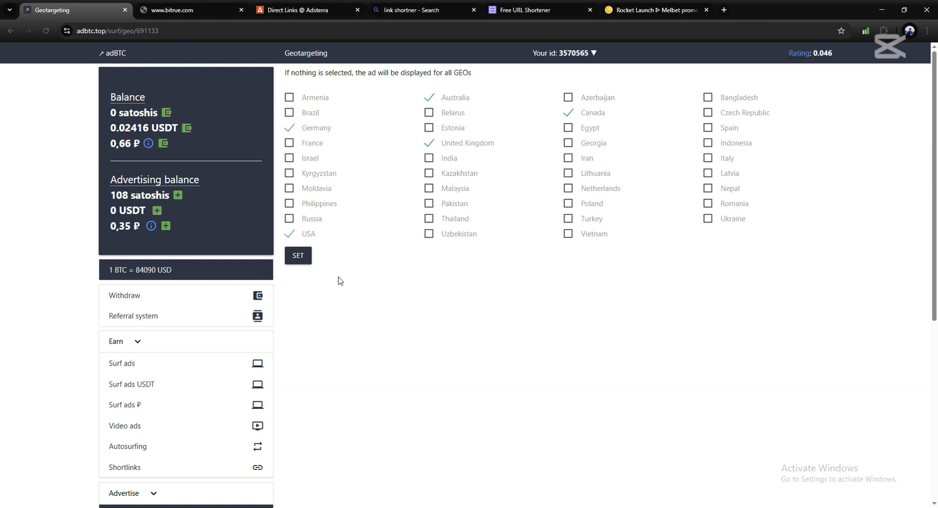
left_click(299, 257)
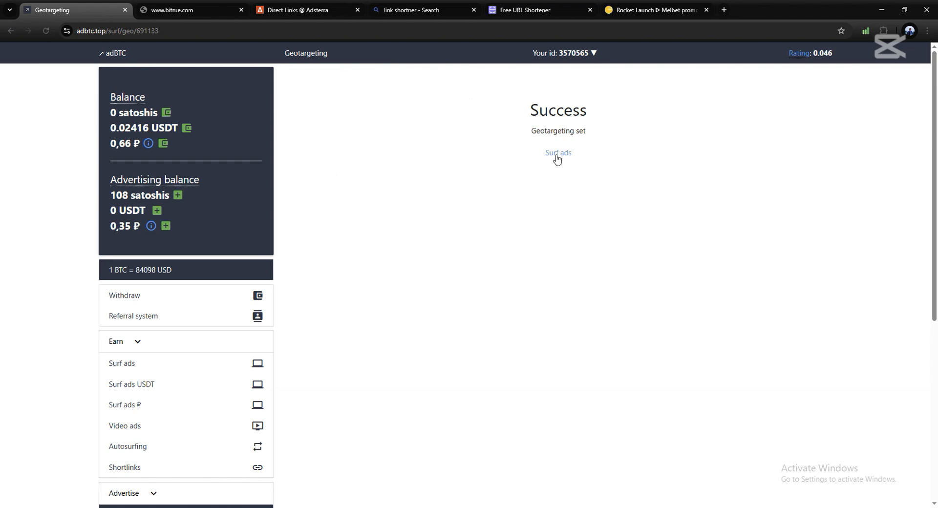
Step: Return to the surfing ads list and deposit 100 satoshis to the "EARN 100$ BY sign up" ad
left_click(557, 156)
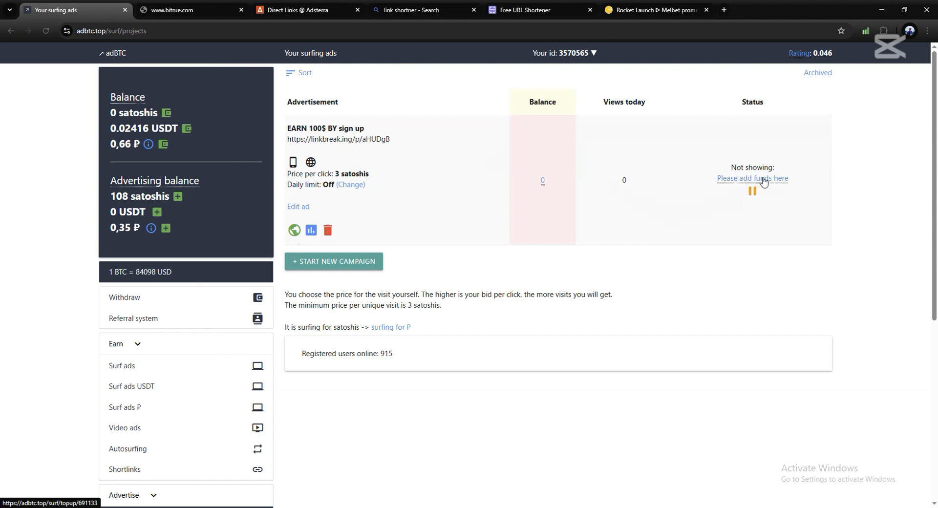
left_click(780, 180)
left_click(439, 86)
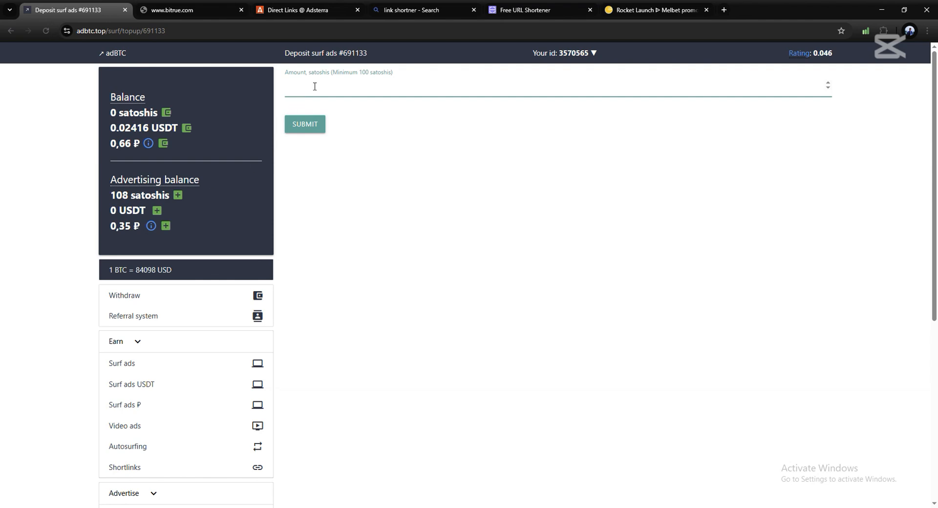
type("100")
left_click(308, 125)
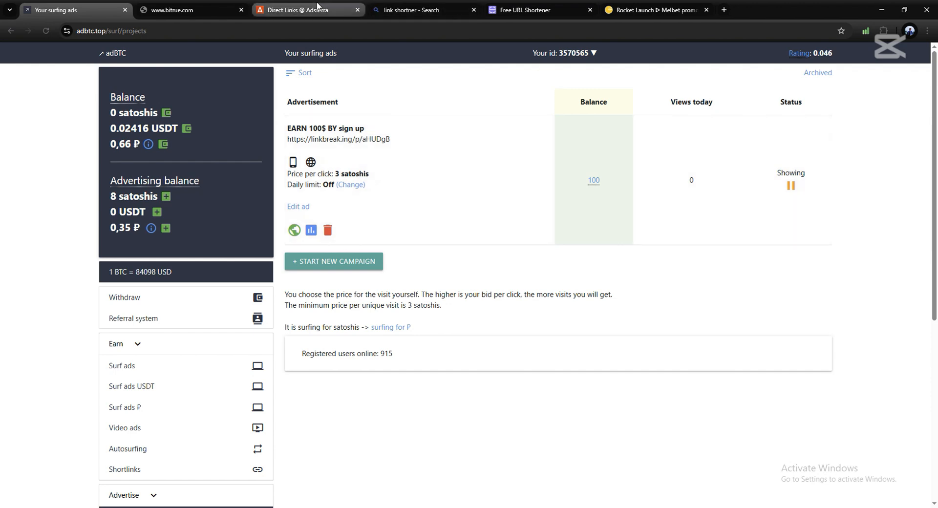
Step: Switch to Adsterra and filter its statistics to the single day 2025/03/23
left_click(307, 10)
scroll(256, 107, "up", 4)
left_click(17, 163)
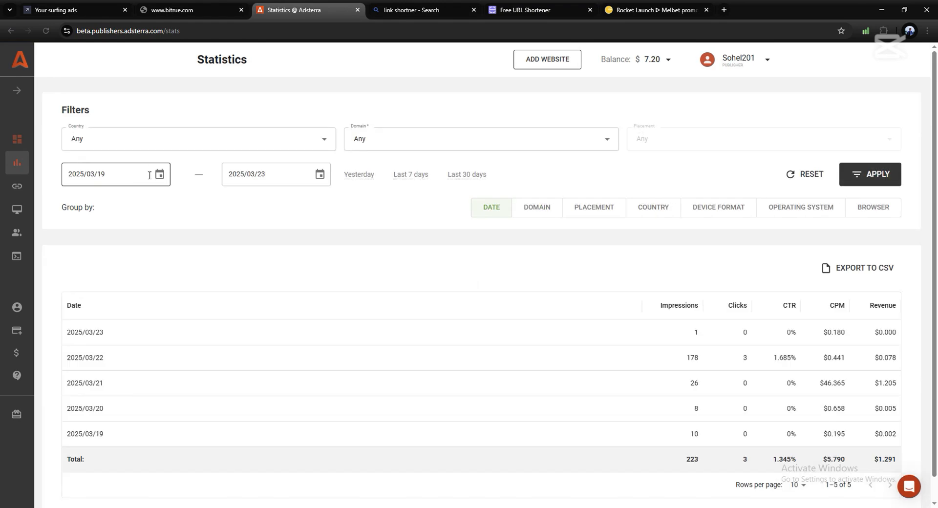
scroll(147, 181, "down", 2)
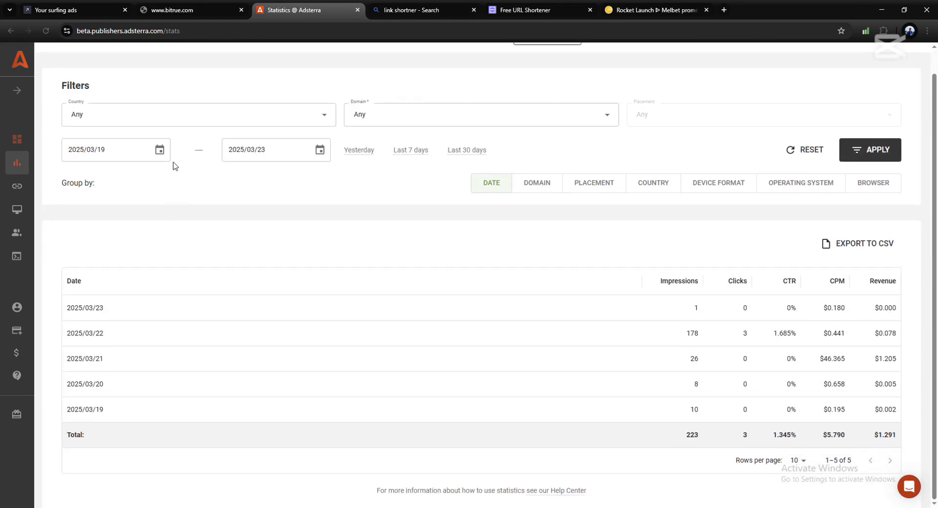
left_click(160, 150)
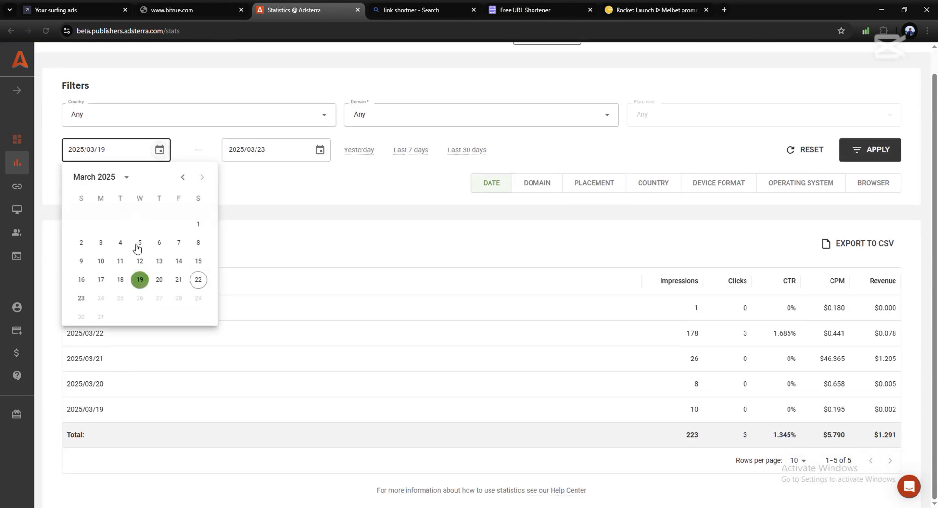
left_click(81, 299)
left_click(863, 150)
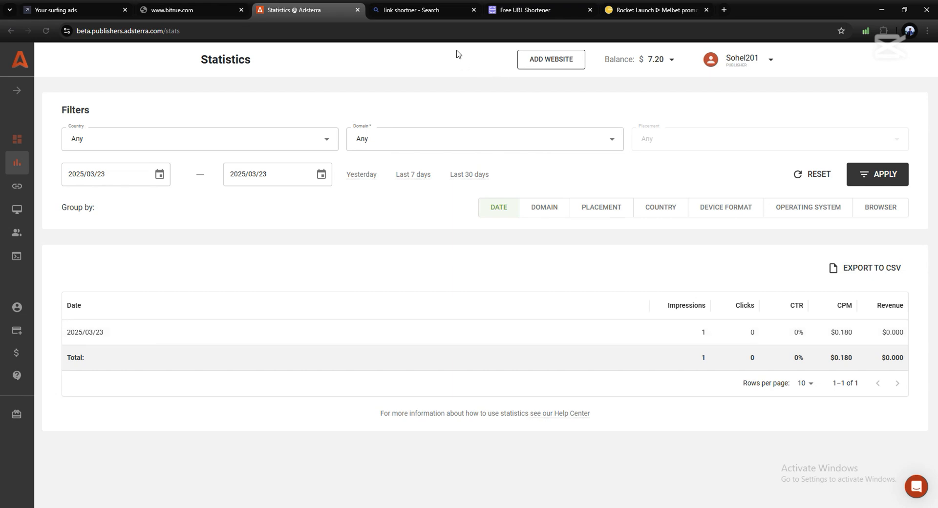
Step: Search the web for "100 sat0oshi usdt?" and look through the conversion results
left_click(71, 6)
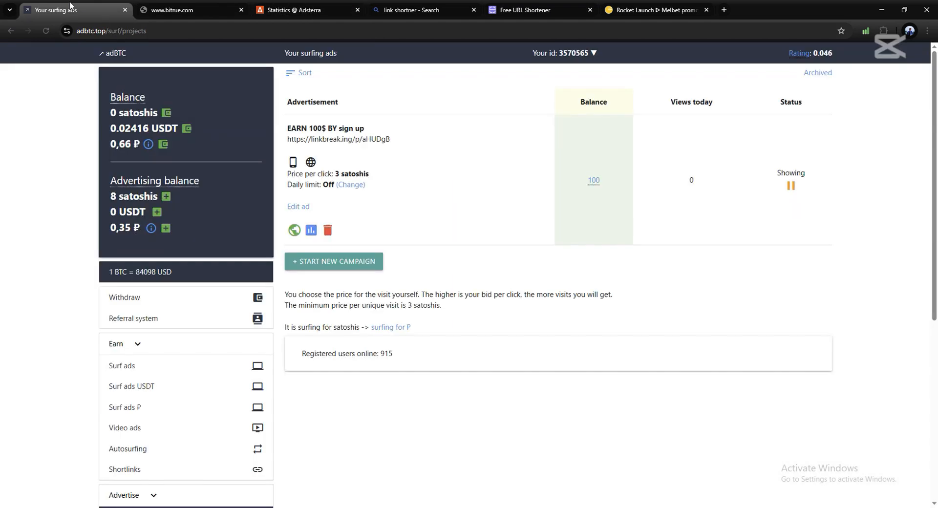
left_click(723, 10)
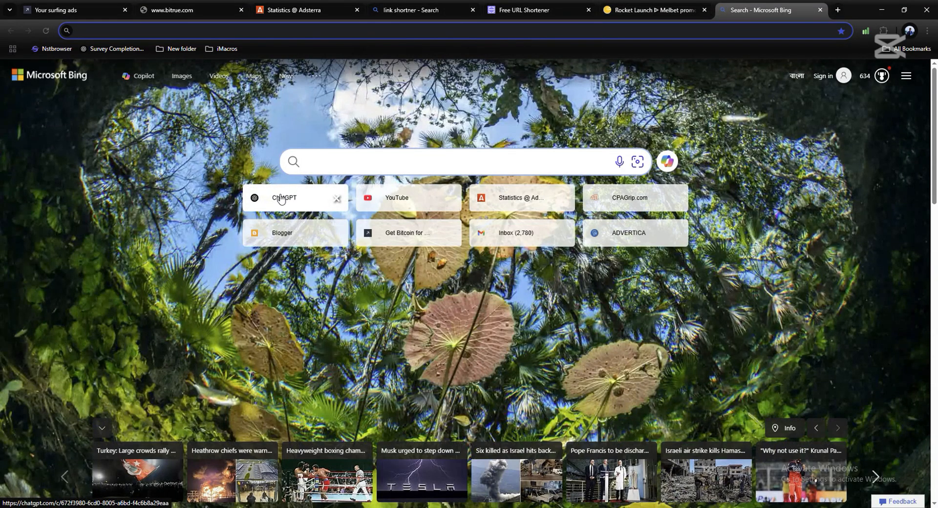
type("100")
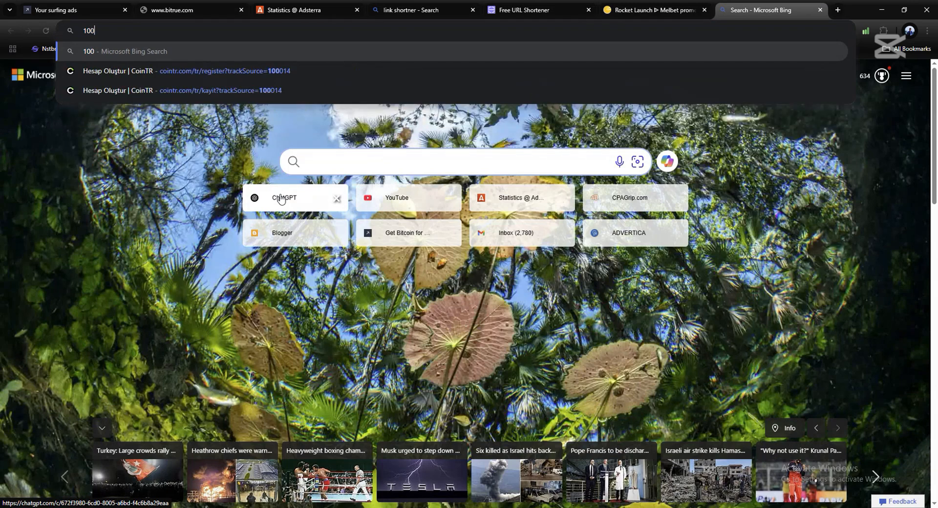
type(" sa")
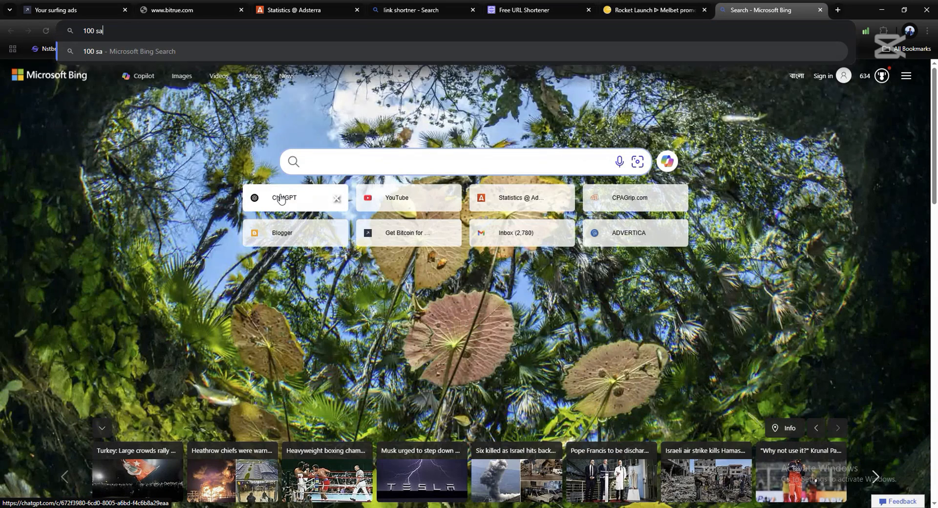
type("t0oshi")
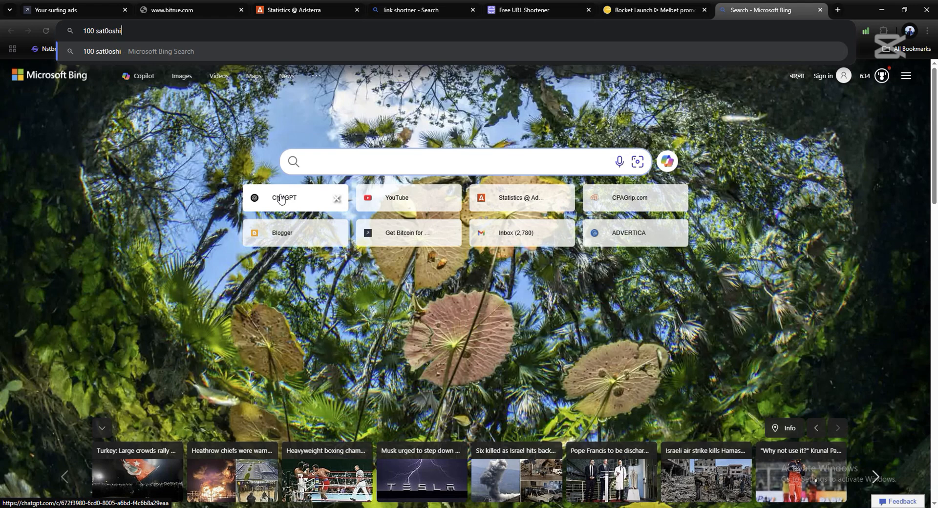
type(" usdt?")
key("Return")
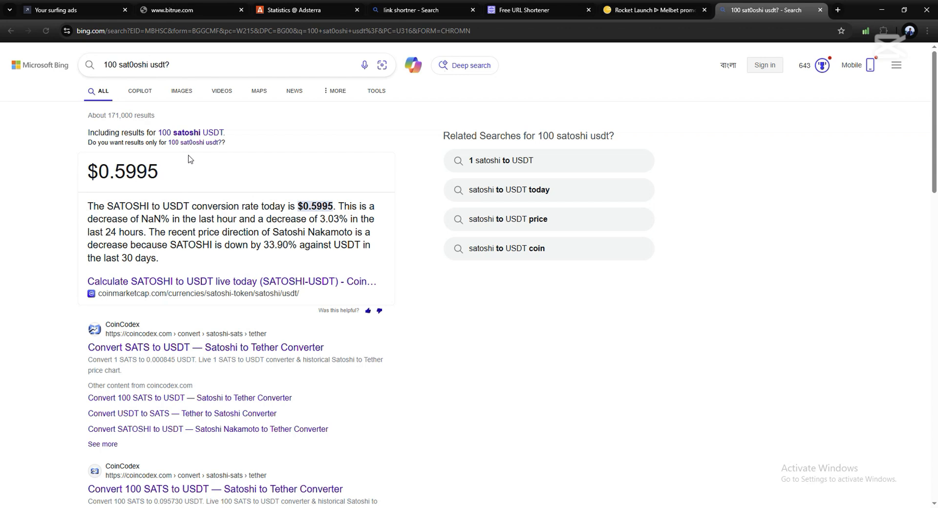
scroll(189, 163, "down", 2)
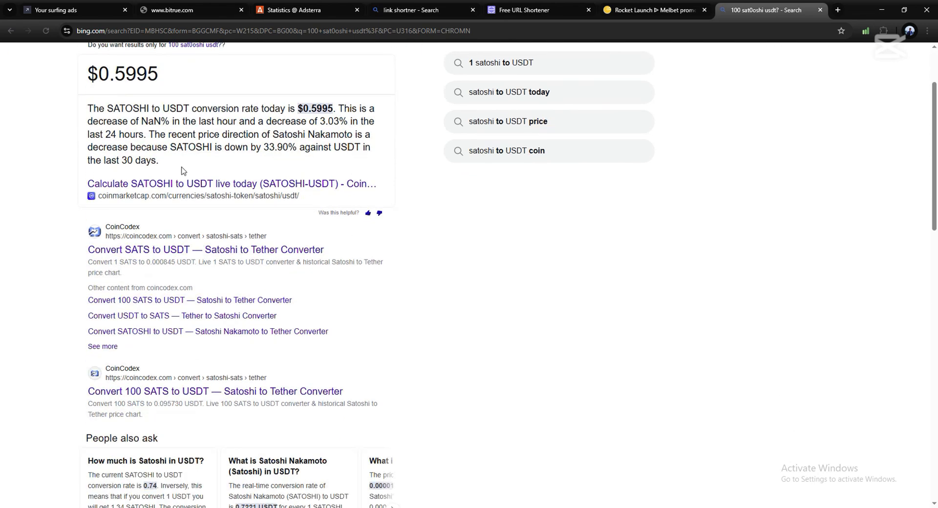
scroll(222, 230, "up", 2)
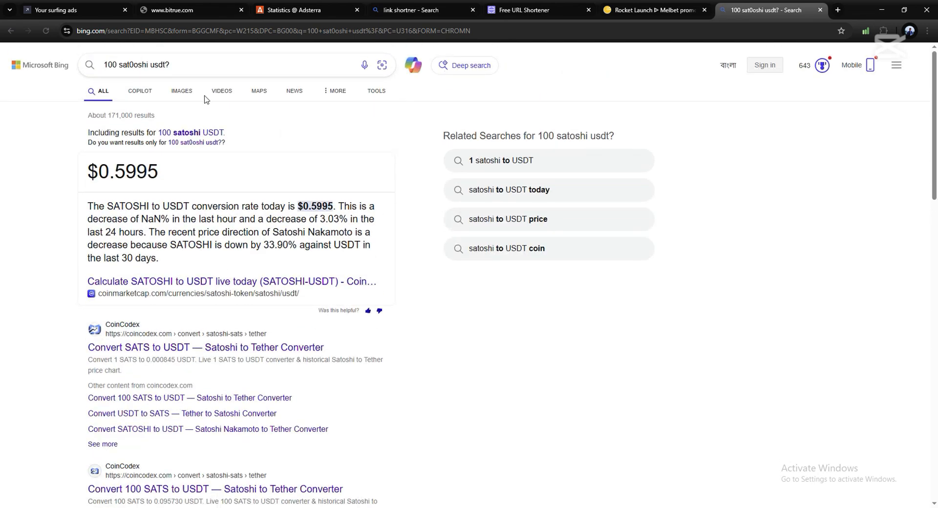
Step: Open ChatGPT in a new browser tab and ask it "100 satoshi to usdt?"
left_click(838, 10)
left_click(272, 192)
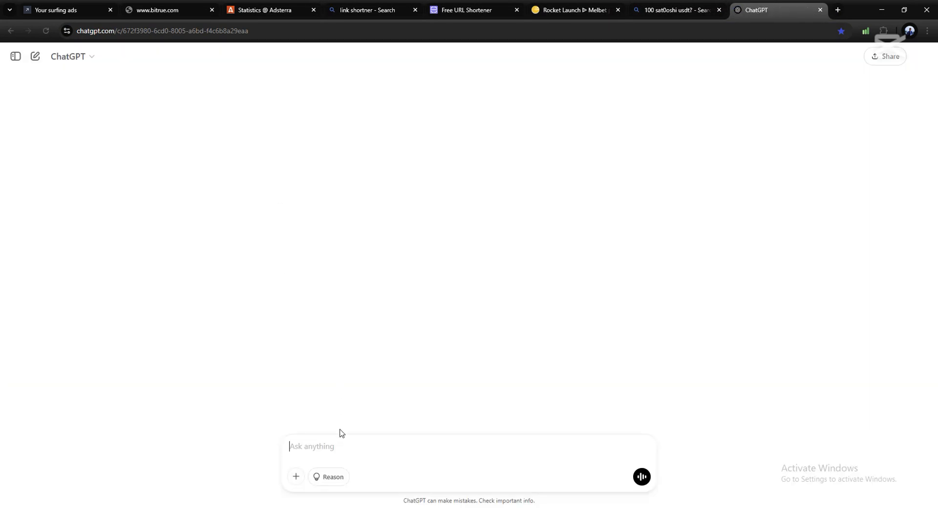
type("100 sat")
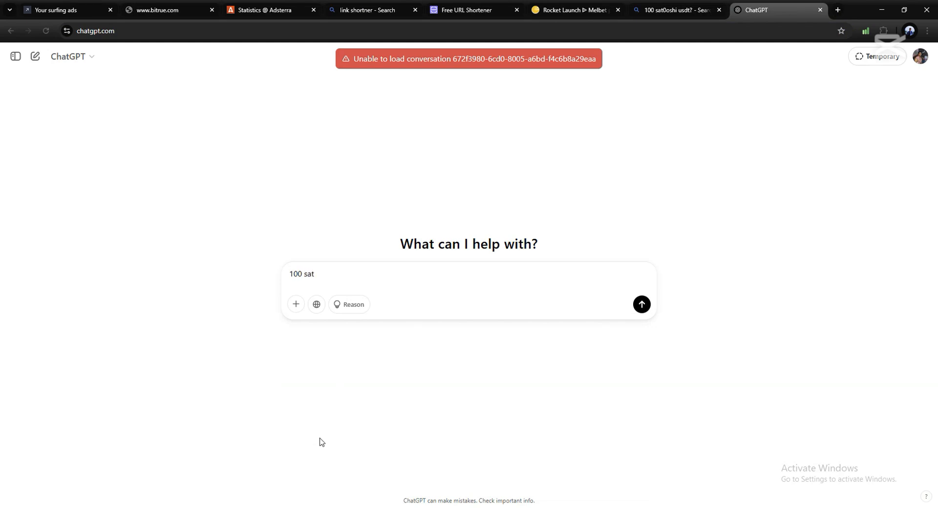
type("oshi")
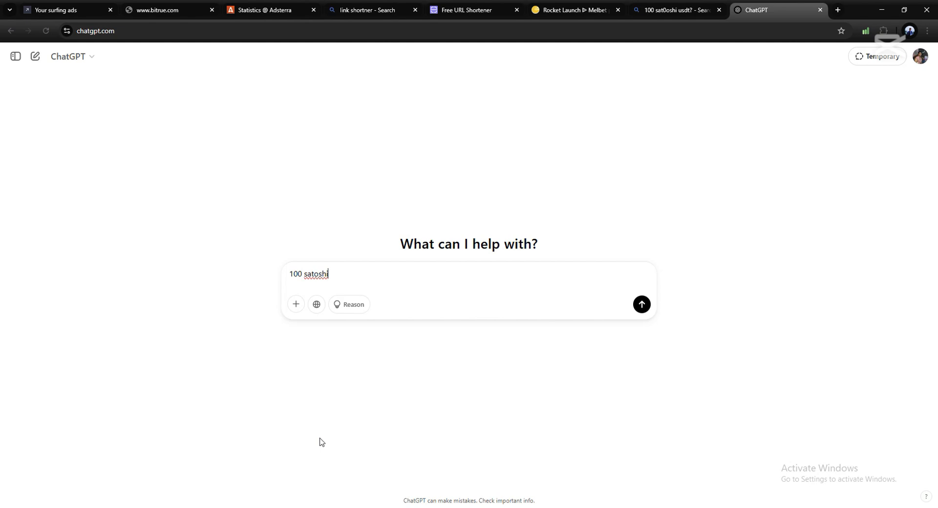
type("  to usdt?")
key("Return")
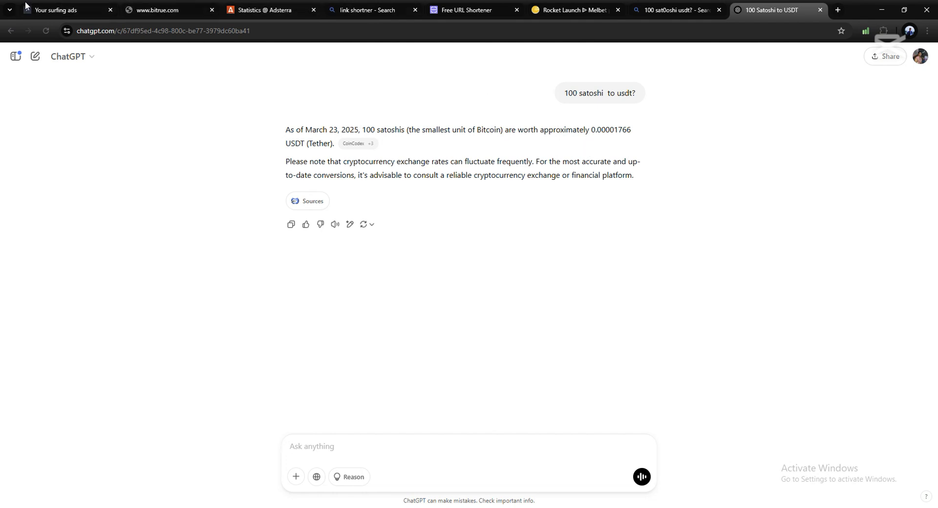
Step: Return to adBTC and check the "EARN 100$ BY sign up" ad's views today and remaining balance
left_click(66, 10)
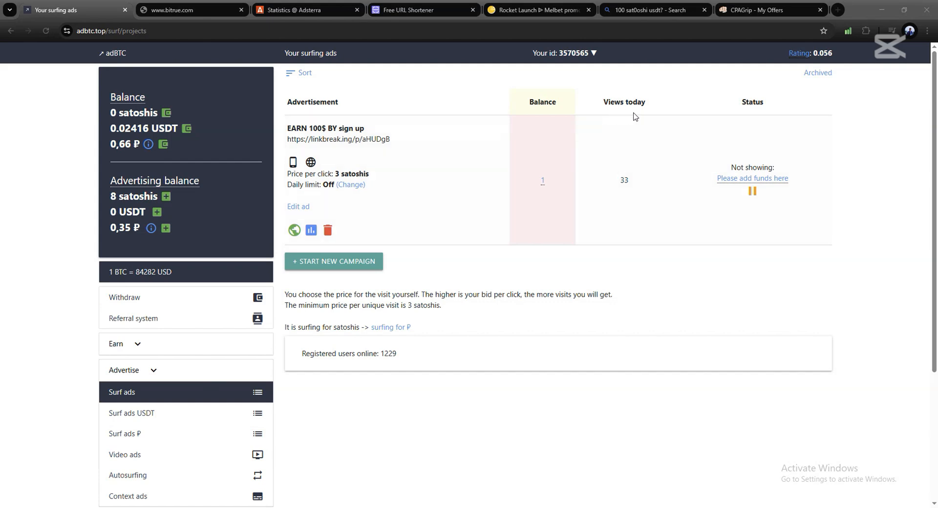
left_click_drag(631, 183, 617, 180)
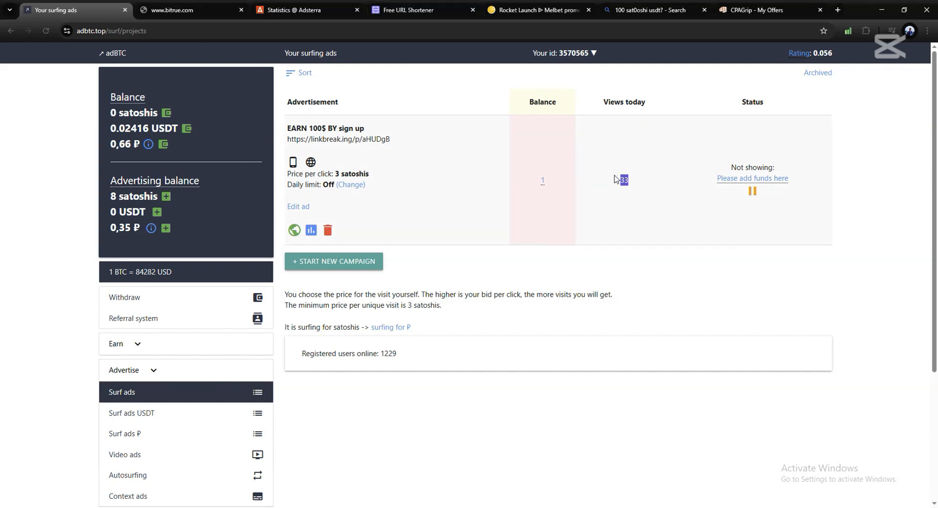
left_click_drag(553, 185, 543, 181)
Step: Switch to Adsterra, check the account balance and filter the statistics to 2025/03/23 only
left_click(286, 7)
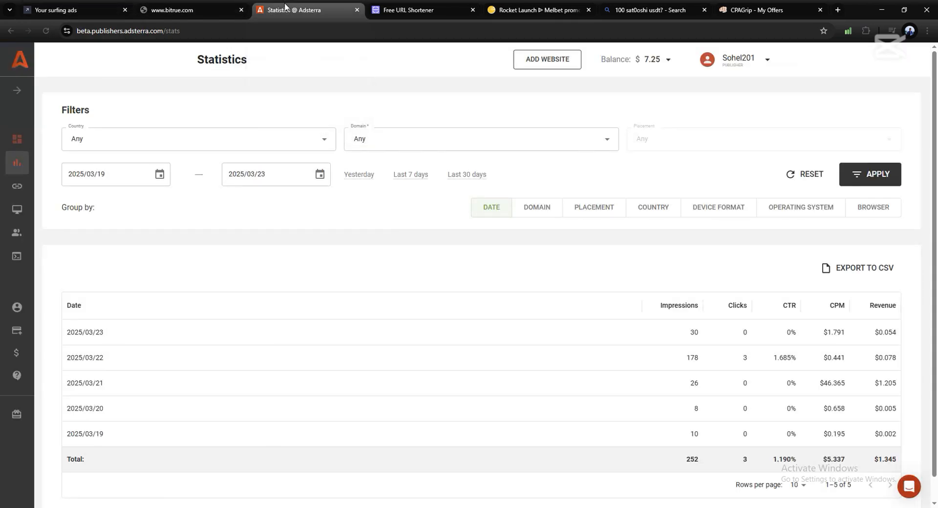
left_click(667, 60)
left_click(665, 62)
left_click(160, 174)
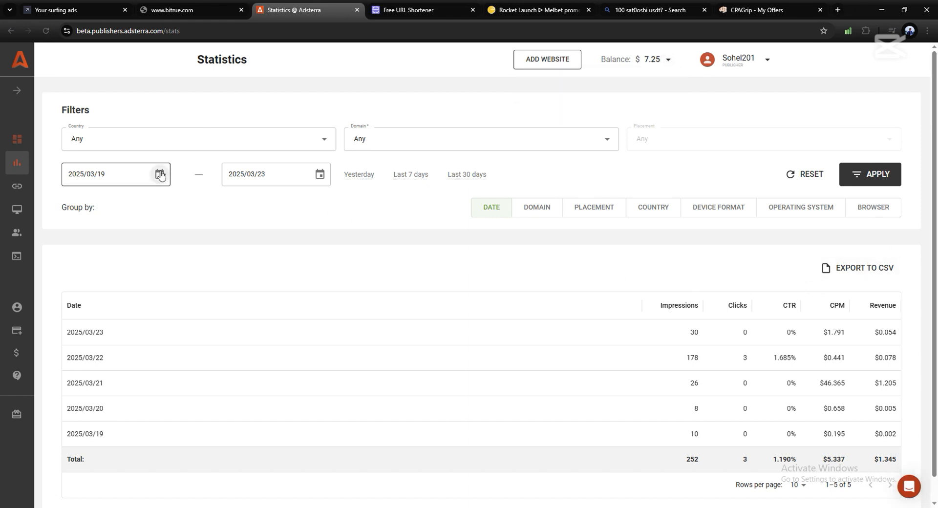
left_click(82, 323)
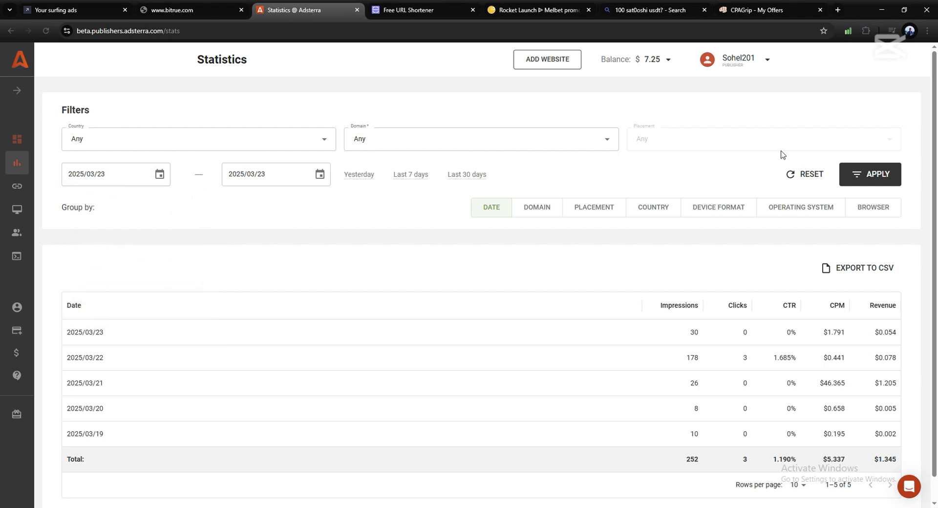
left_click(853, 179)
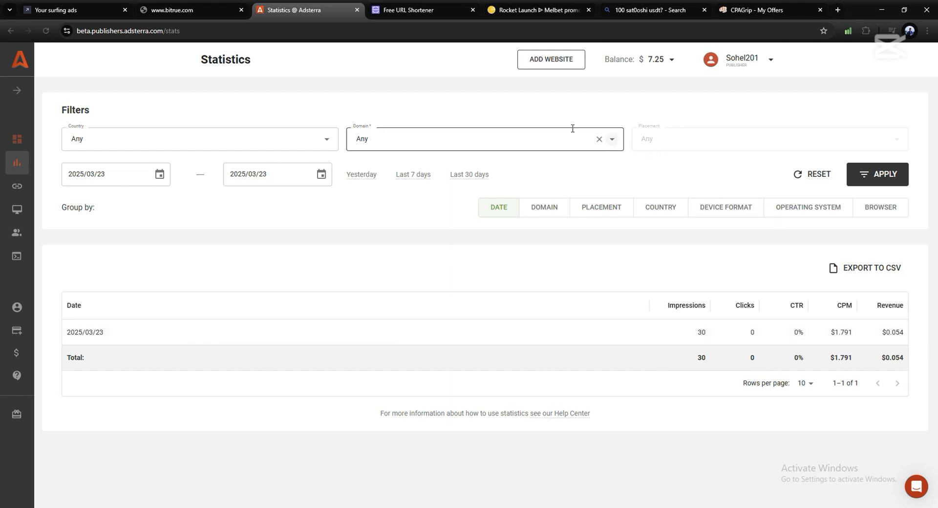
Step: Compare the adBTC ad's views and balance with the impressions and revenue in the Adsterra statistics
left_click(50, 9)
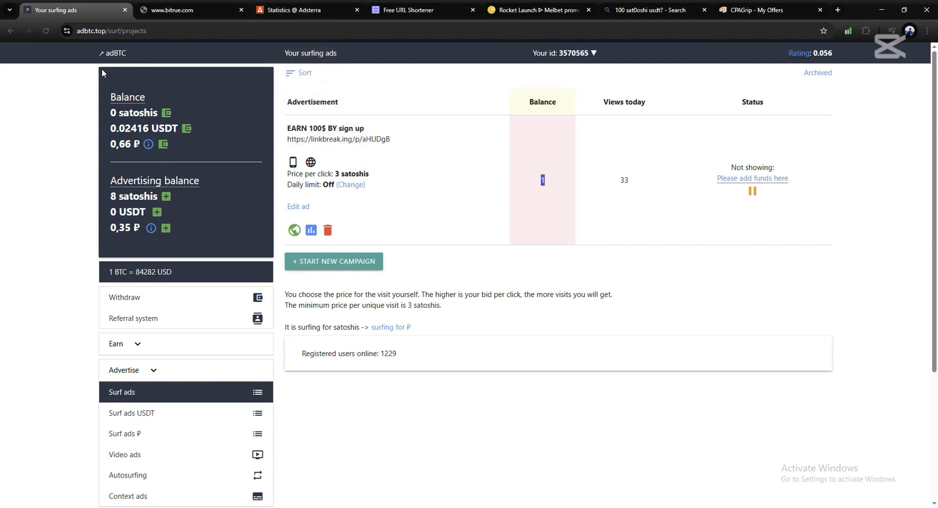
scroll(83, 77, "down", 3)
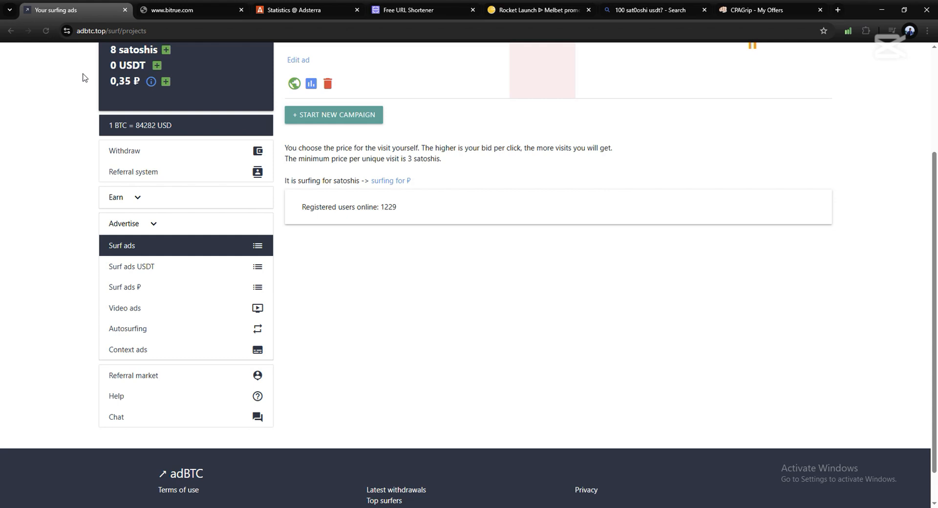
scroll(83, 77, "up", 3)
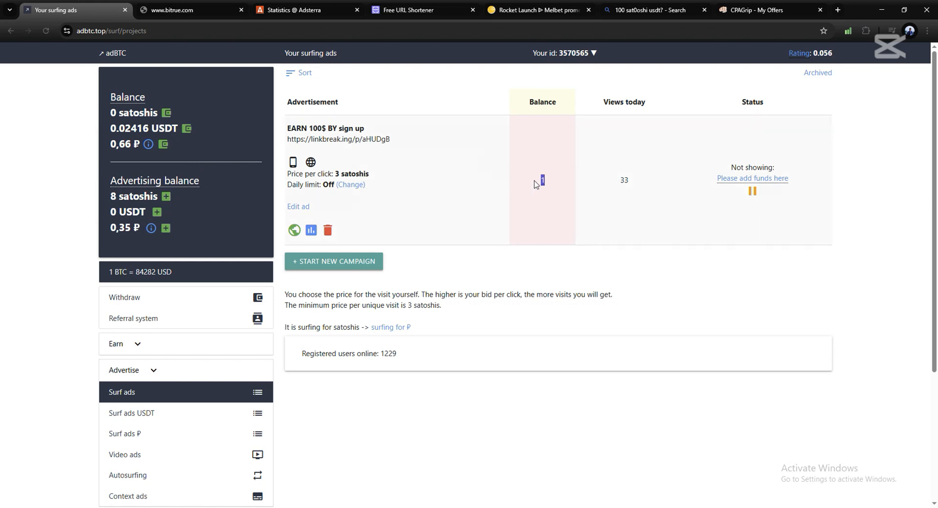
left_click(302, 8)
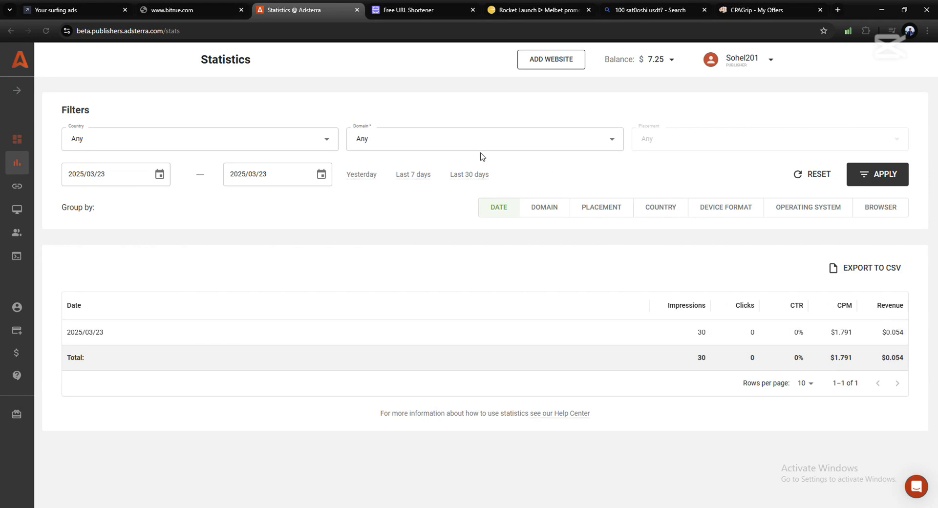
left_click(80, 6)
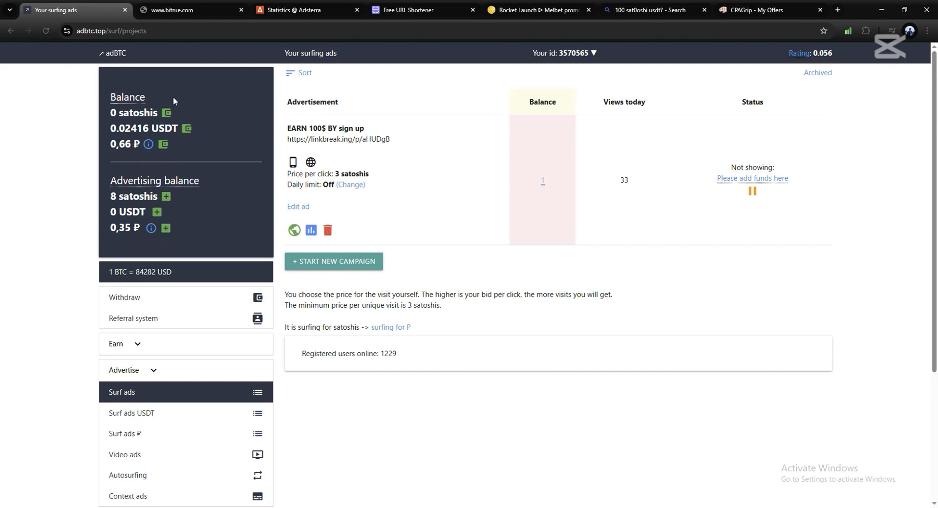
Step: Reload the Adsterra statistics and reapply the date filter with 2025/03/23 as the start date
left_click(322, 7)
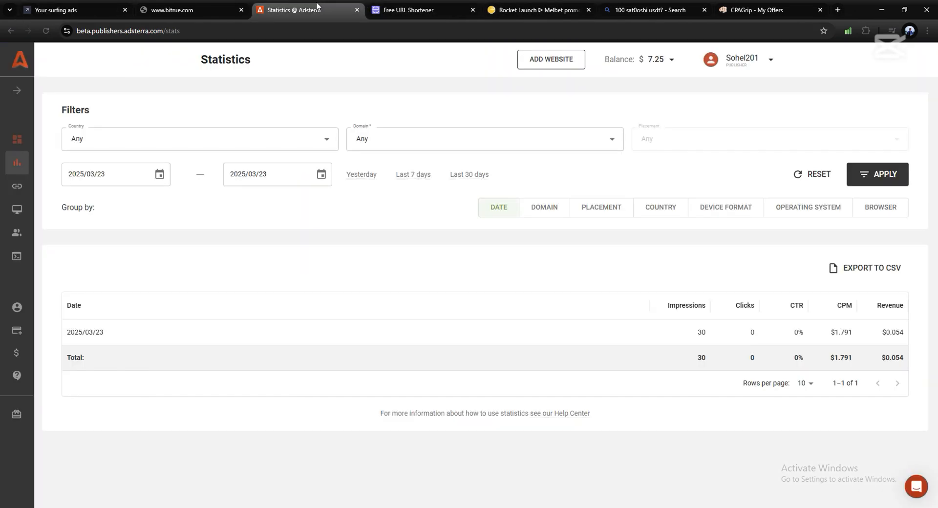
left_click(46, 31)
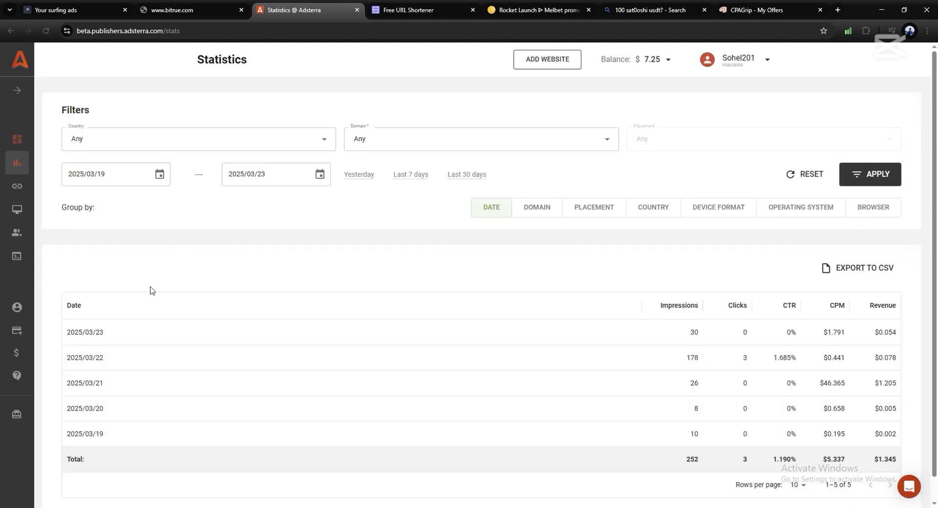
left_click(159, 174)
left_click(80, 323)
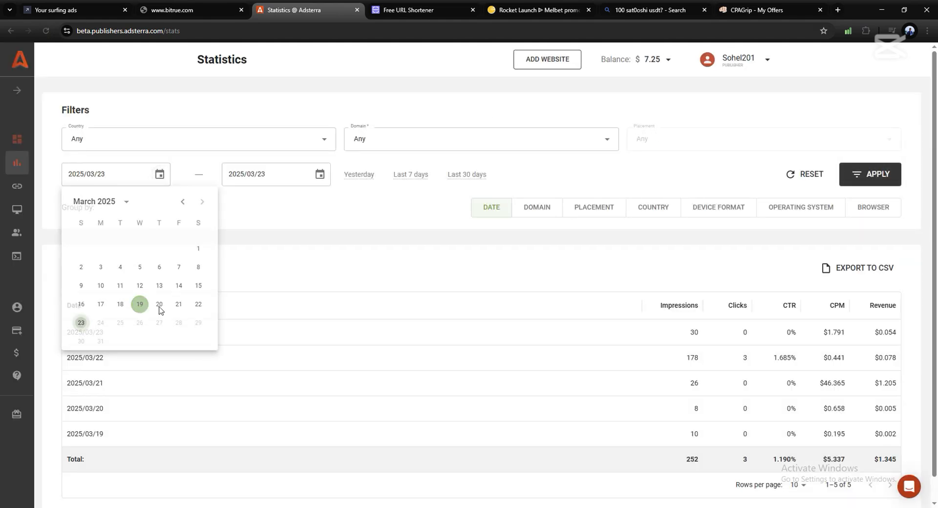
left_click(849, 185)
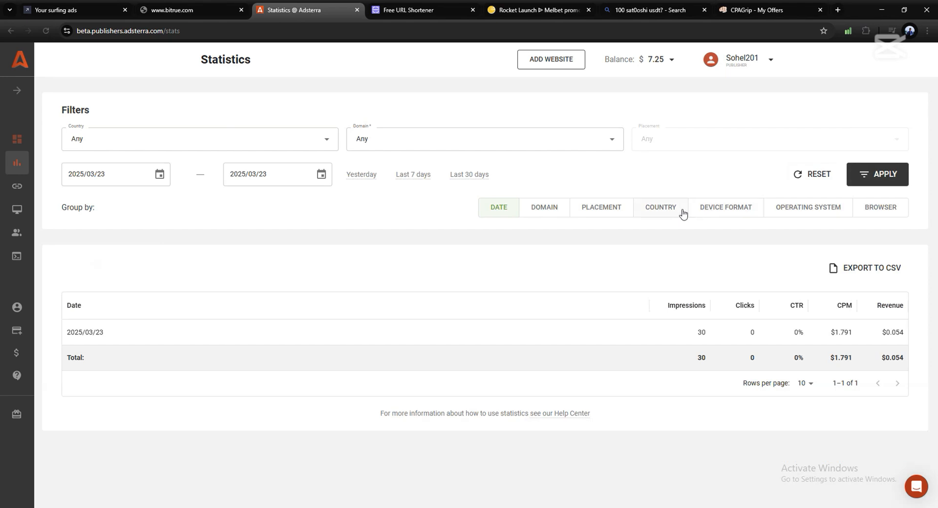
Step: Group the Adsterra statistics by country and examine each country's impressions, CPM and revenue
left_click(681, 213)
scroll(678, 257, "down", 1)
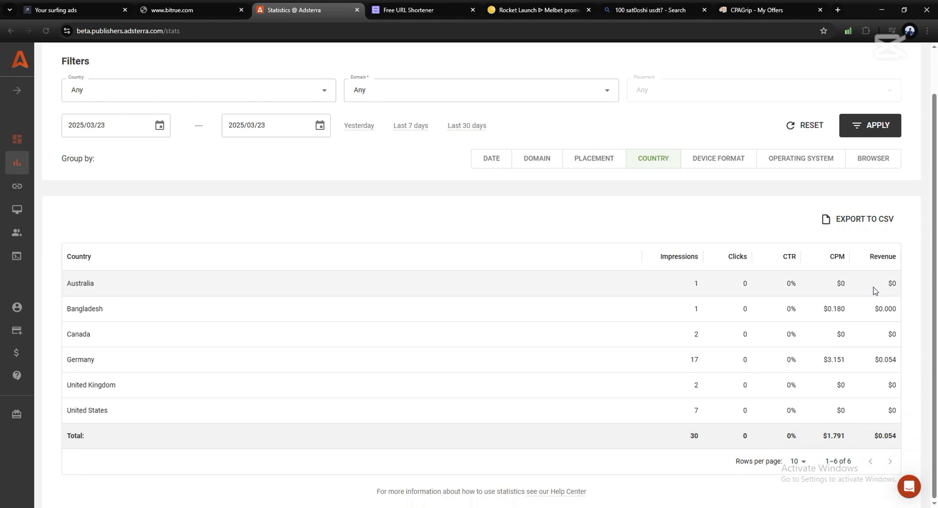
scroll(878, 292, "down", 1)
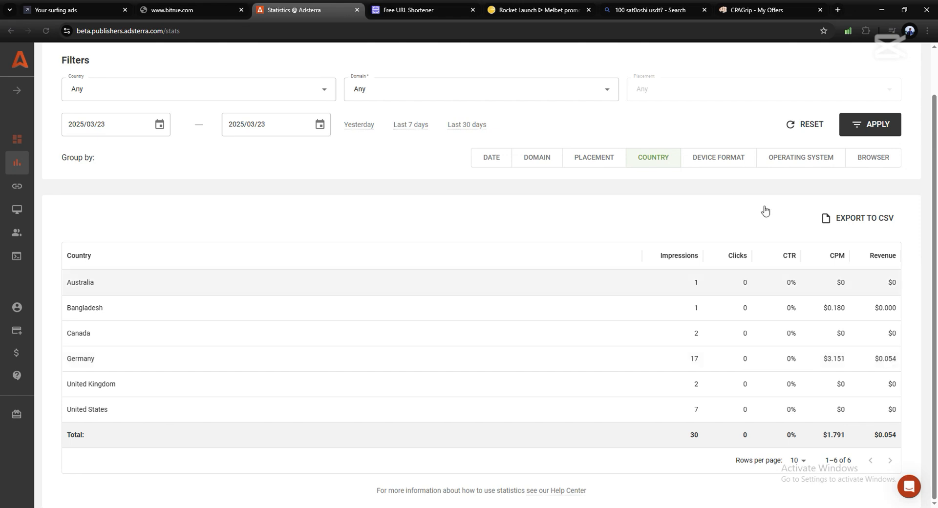
Step: In adBTC, set the "EARN 100$ BY sign up" ad's geotargeting to Germany and return to the surfing ads list
left_click(69, 10)
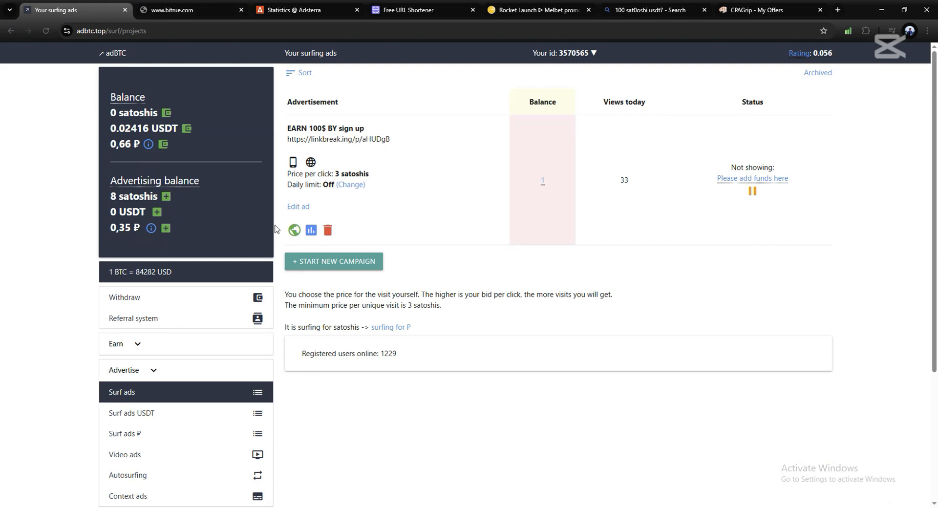
left_click(312, 230)
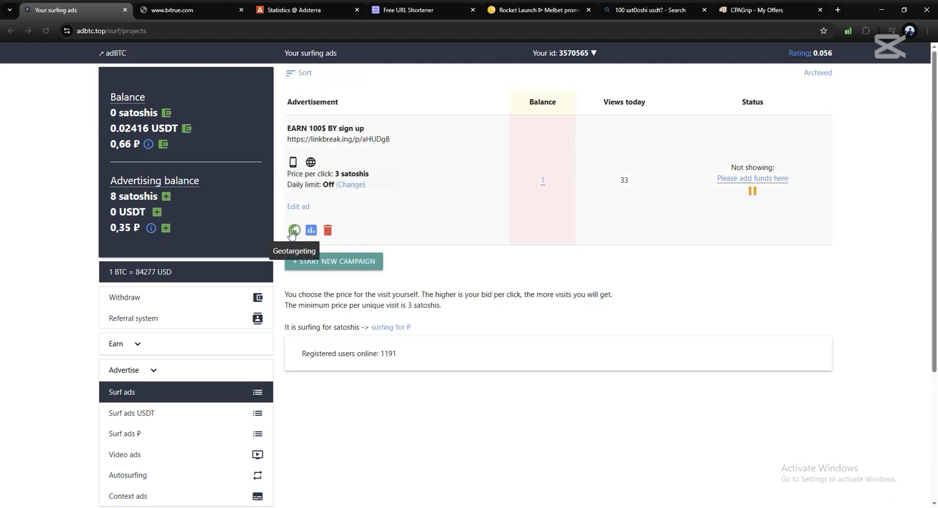
left_click(294, 231)
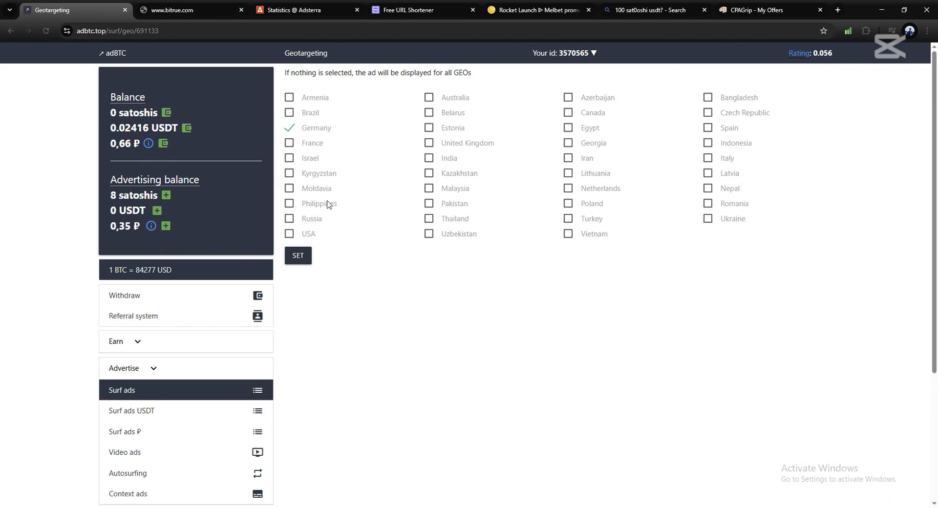
left_click(320, 129)
left_click(321, 130)
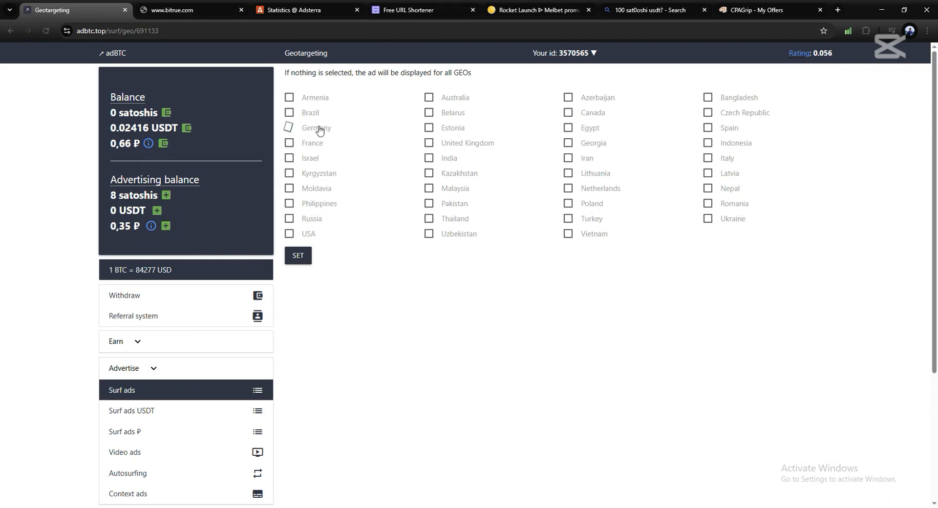
left_click(303, 259)
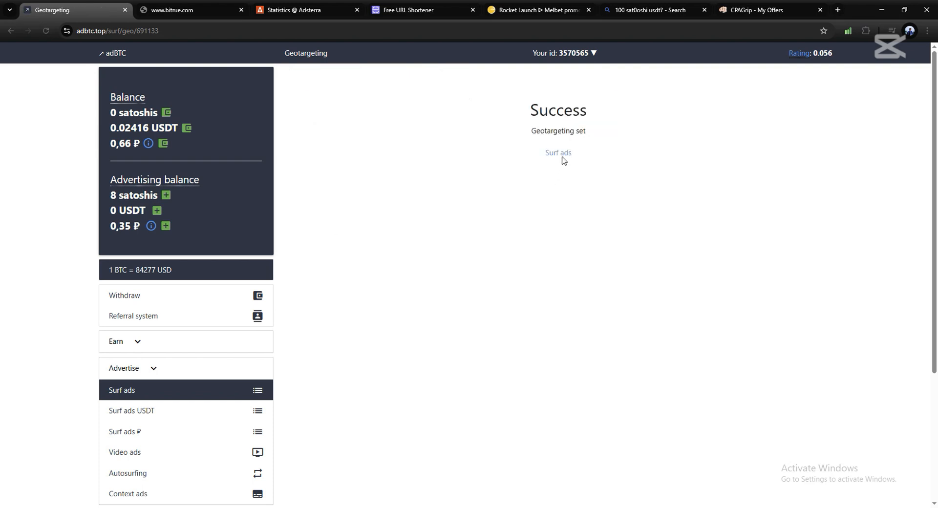
left_click(562, 155)
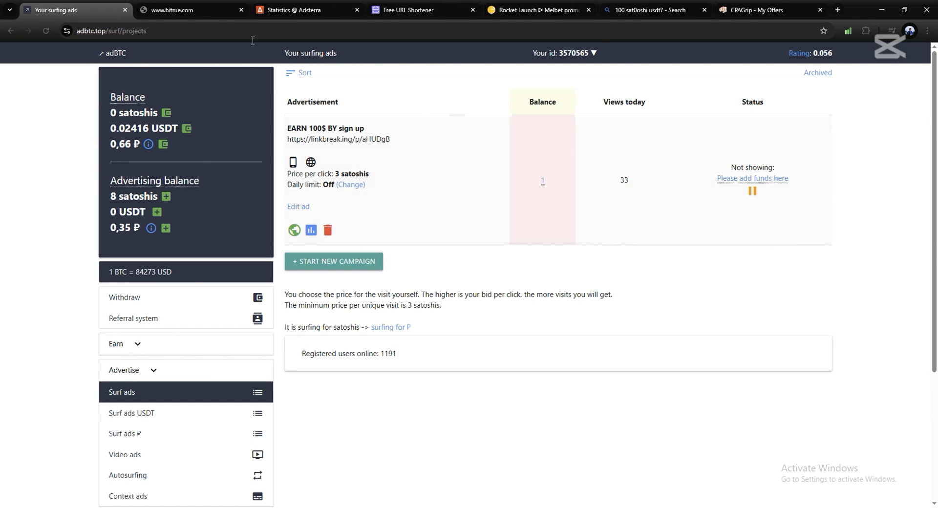
Step: Compare the Adsterra per-country statistics with the adBTC surfing ads list, ending on the Adsterra statistics
left_click(289, 14)
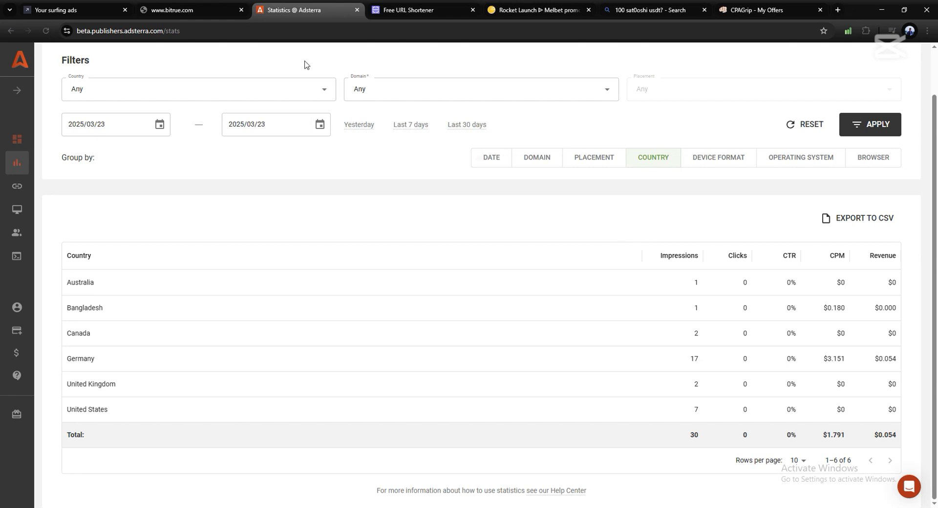
left_click(91, 11)
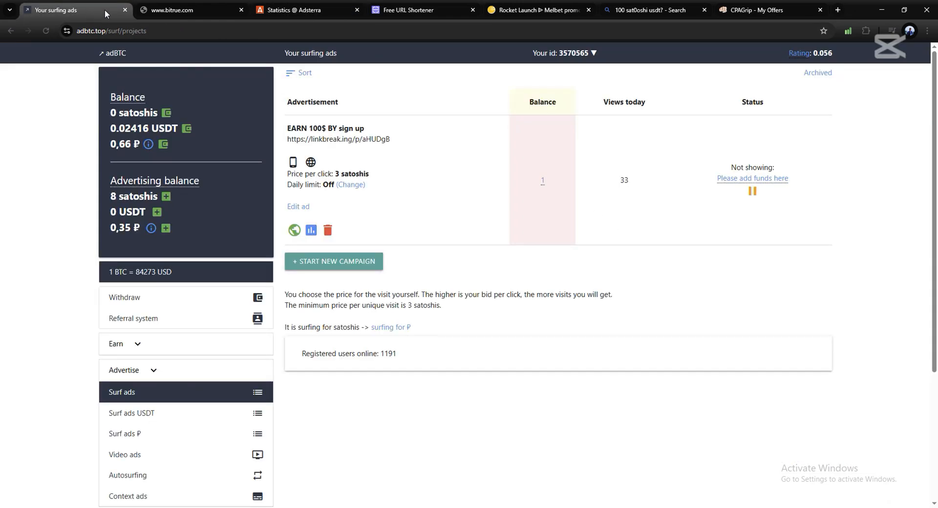
left_click(313, 13)
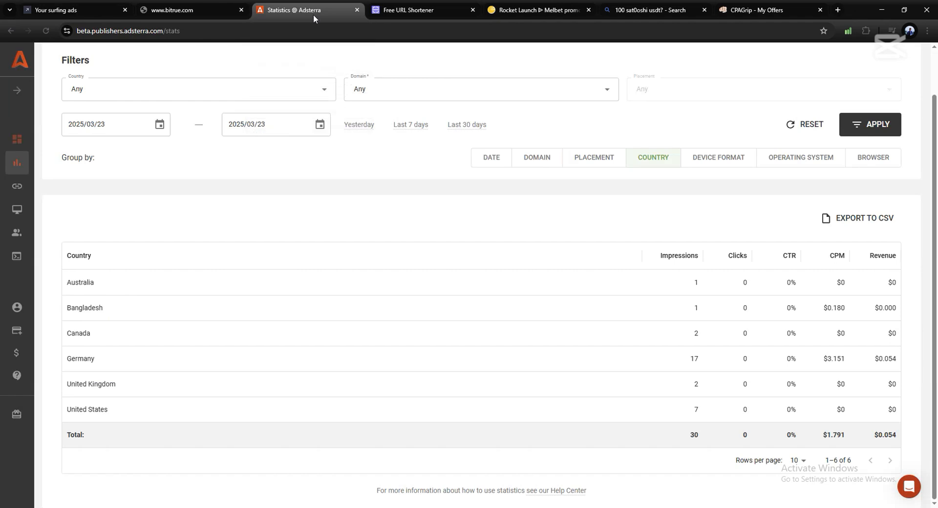